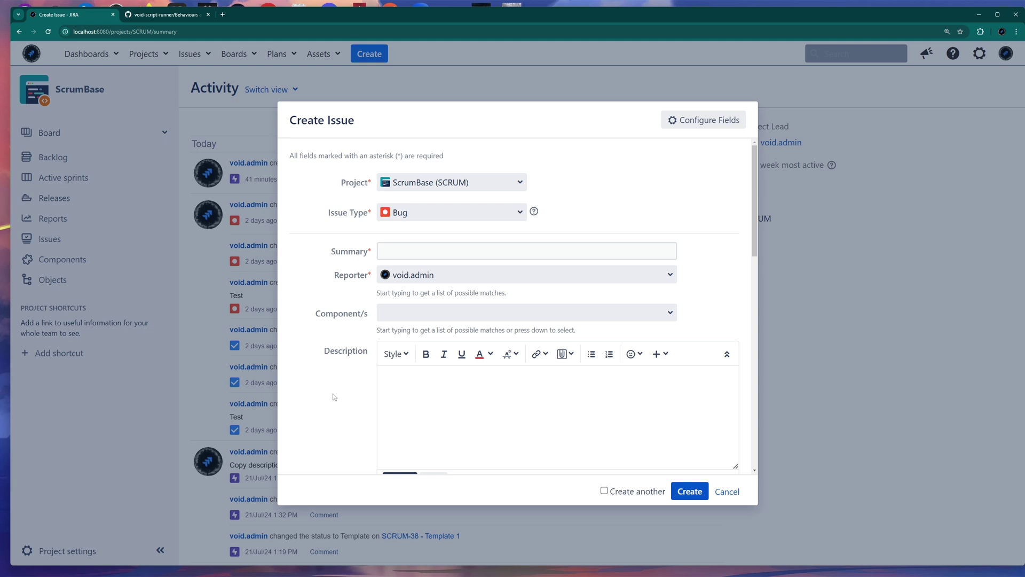
Add a bulleted list to the bug's Description with the items "Steps to reproduce:", "Expected results:" and "Actual results:".
scroll(334, 396, "down", 3)
scroll(432, 291, "up", 3)
scroll(368, 376, "down", 1)
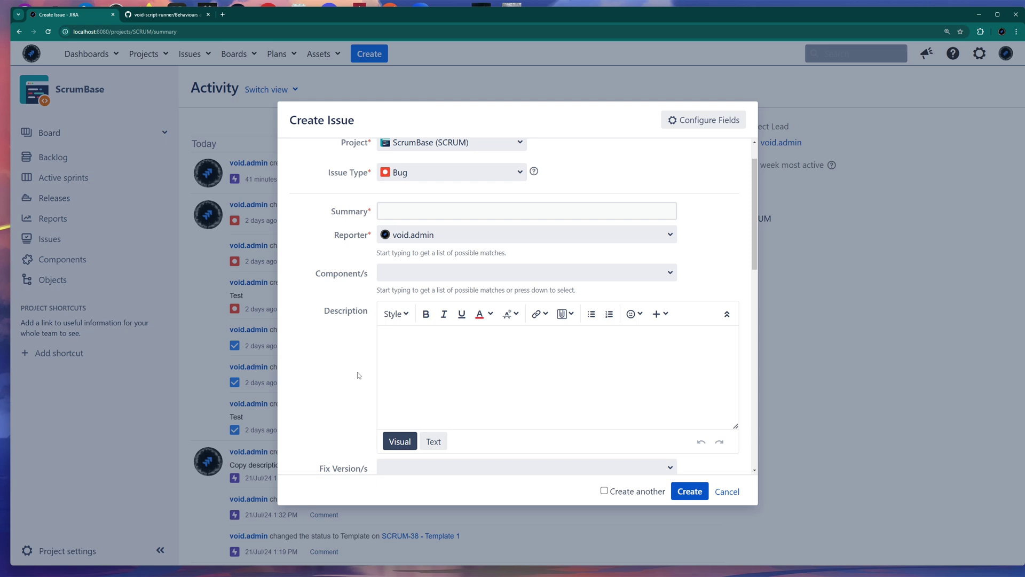
left_click(591, 314)
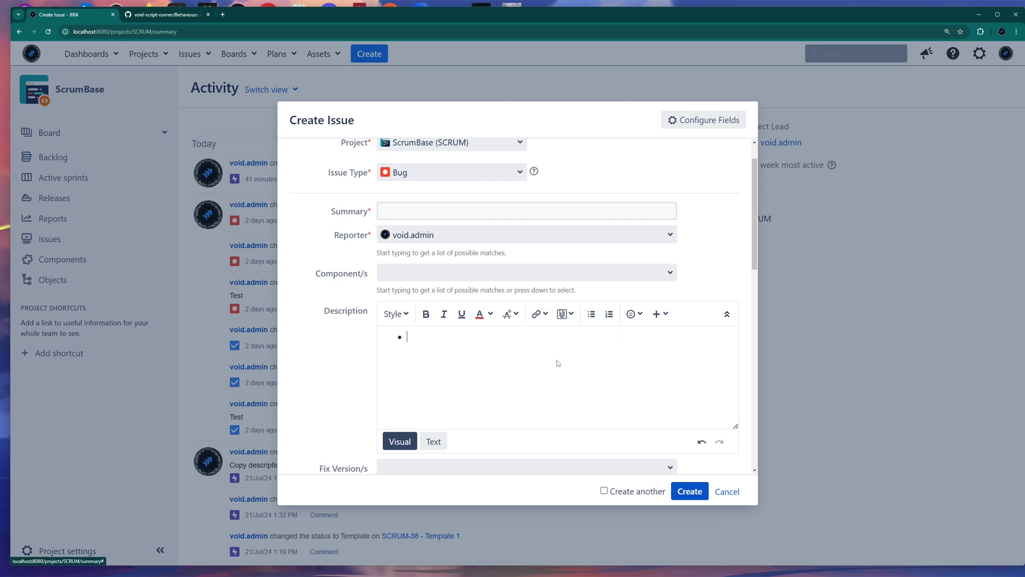
type("Ste")
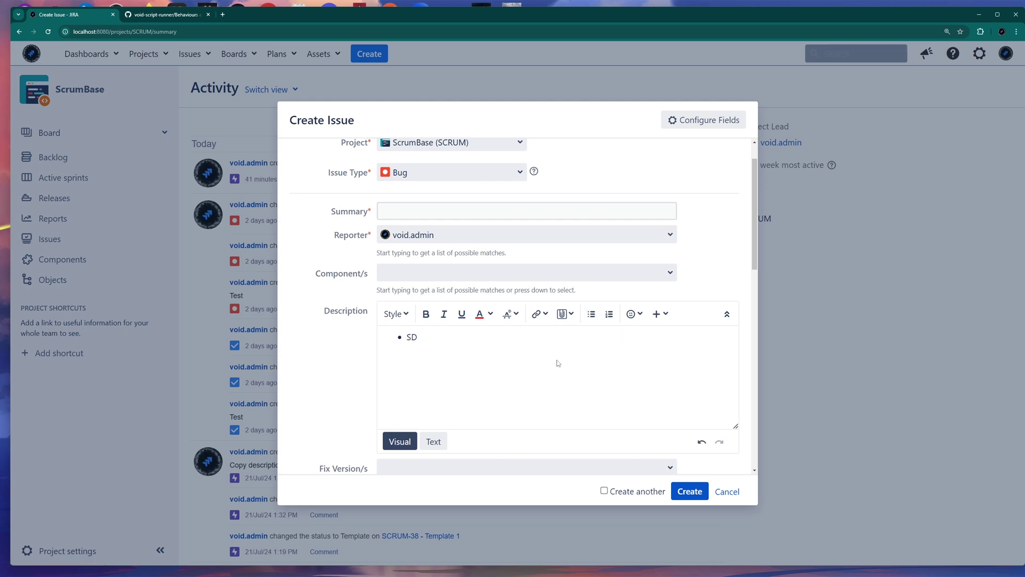
type("ps t")
type("o reproduce:")
type("Expected resu")
type("t")
type("lts:")
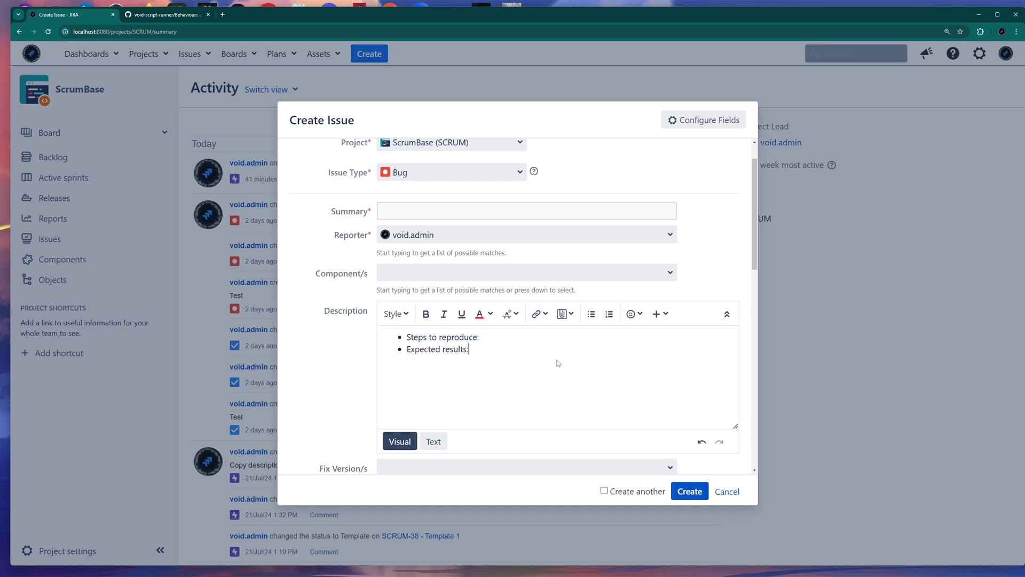
key("Return")
type("Actual results:")
Color all three bullet items in the Description orange.
left_click_drag(459, 362, 396, 342)
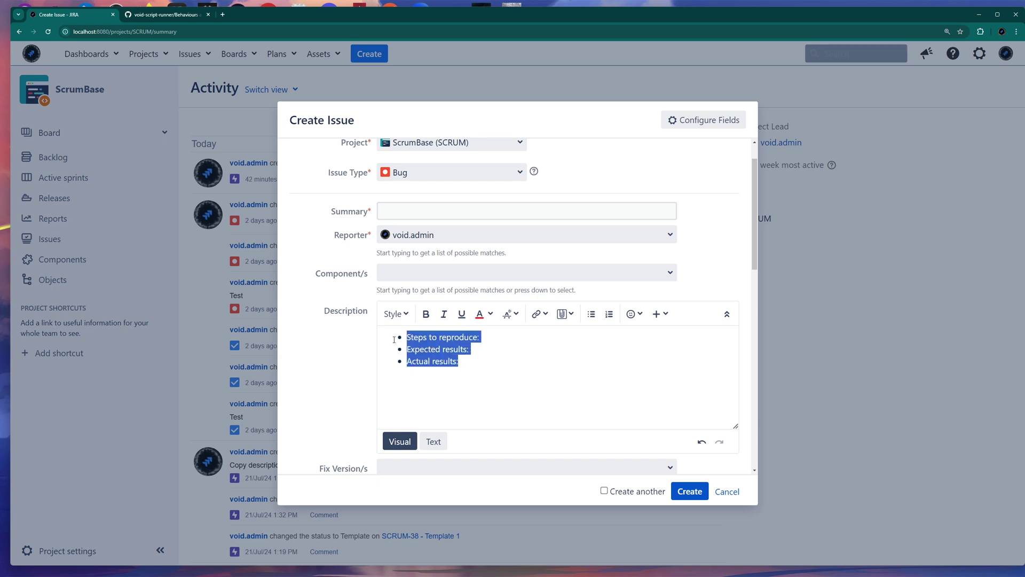
left_click(491, 314)
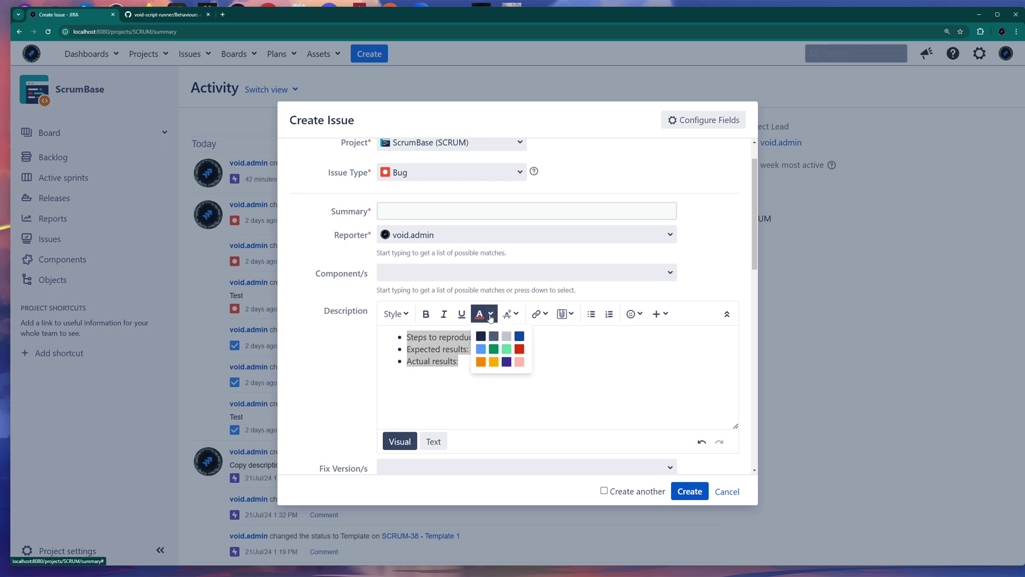
left_click(481, 362)
left_click(473, 376)
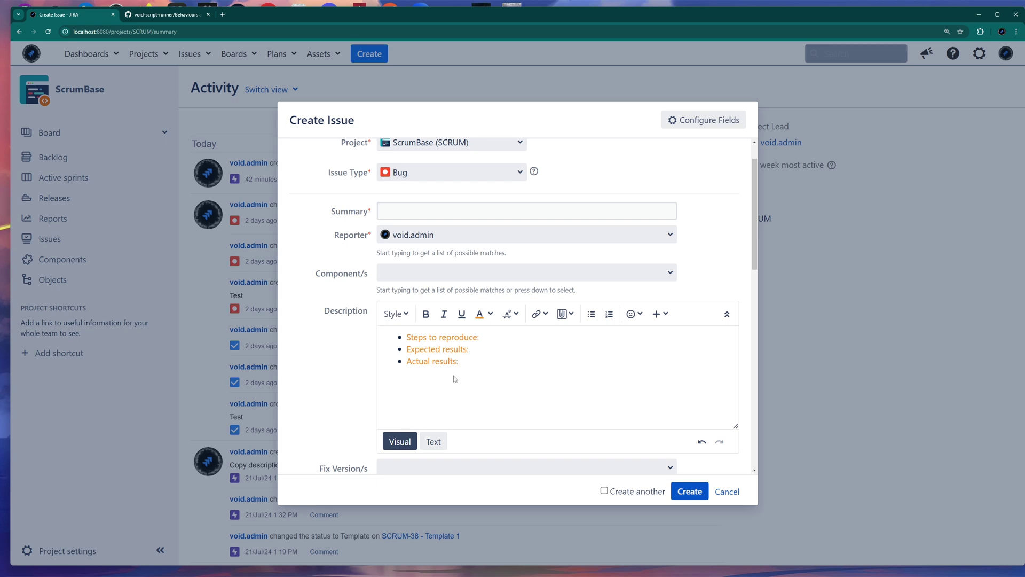
key("ctrl+a")
key("Right")
Compare the Description's visual formatting with its wiki markup, examining the bullet and color tags around each item.
left_click(434, 442)
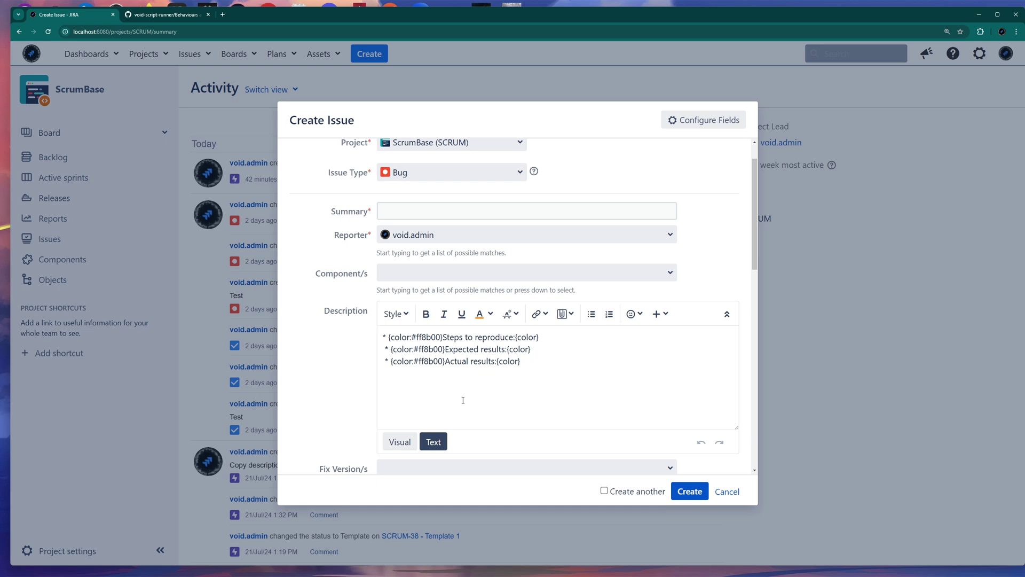
left_click(406, 442)
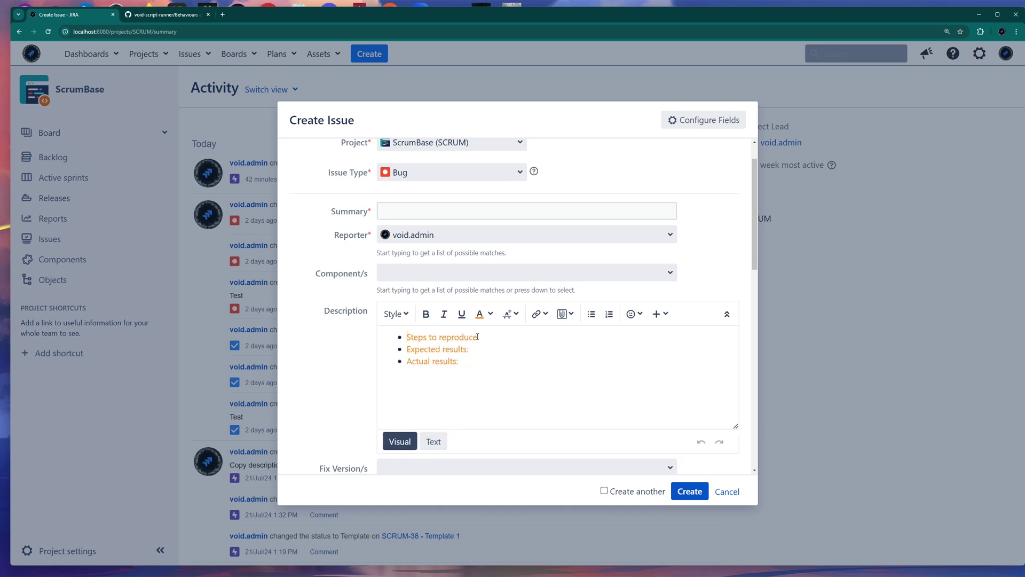
left_click_drag(478, 337, 407, 337)
left_click(433, 441)
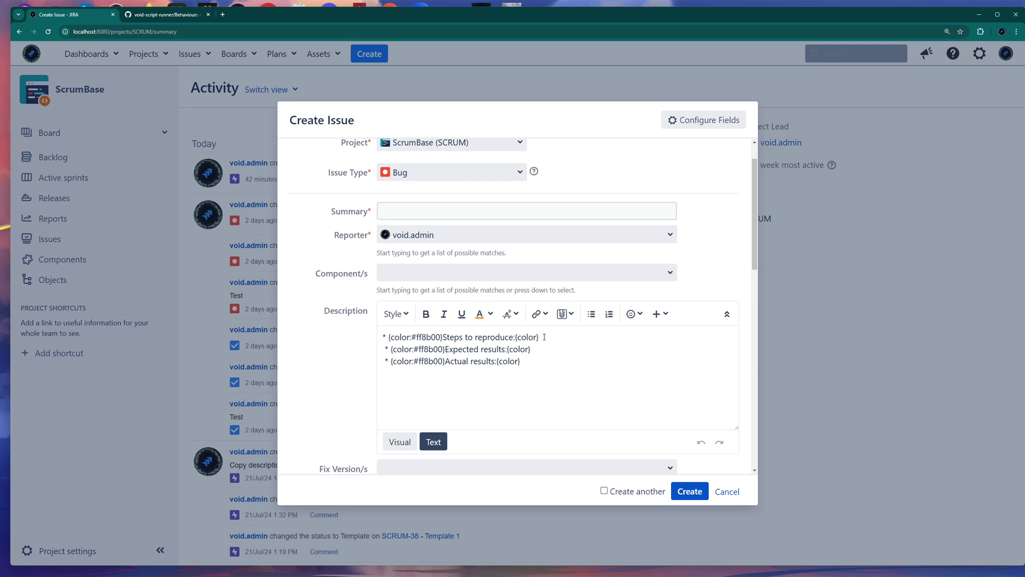
left_click_drag(539, 336, 515, 337)
left_click_drag(443, 336, 412, 336)
left_click(427, 336)
left_click_drag(386, 335, 382, 336)
left_click(548, 357)
left_click(400, 442)
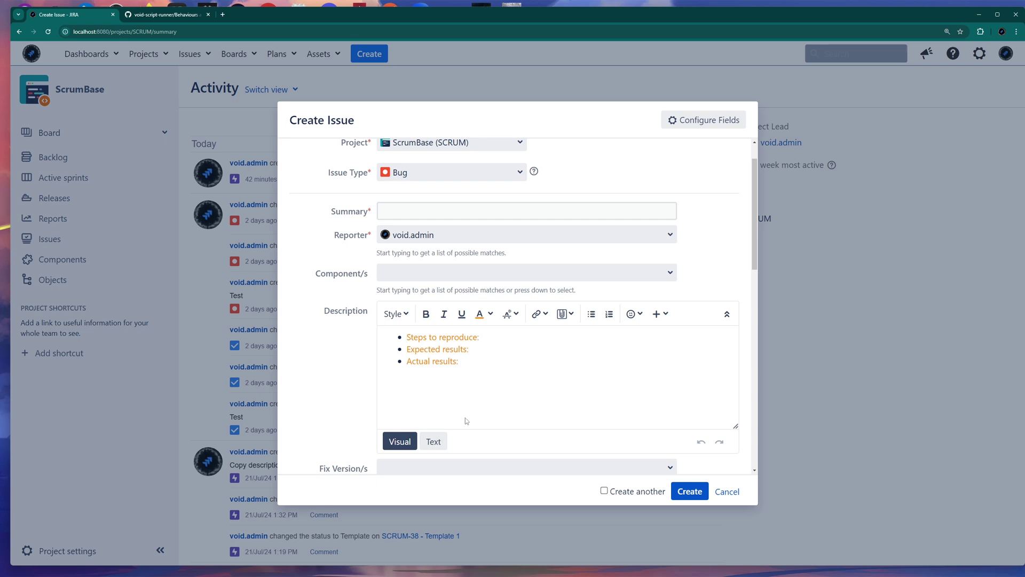
left_click(434, 442)
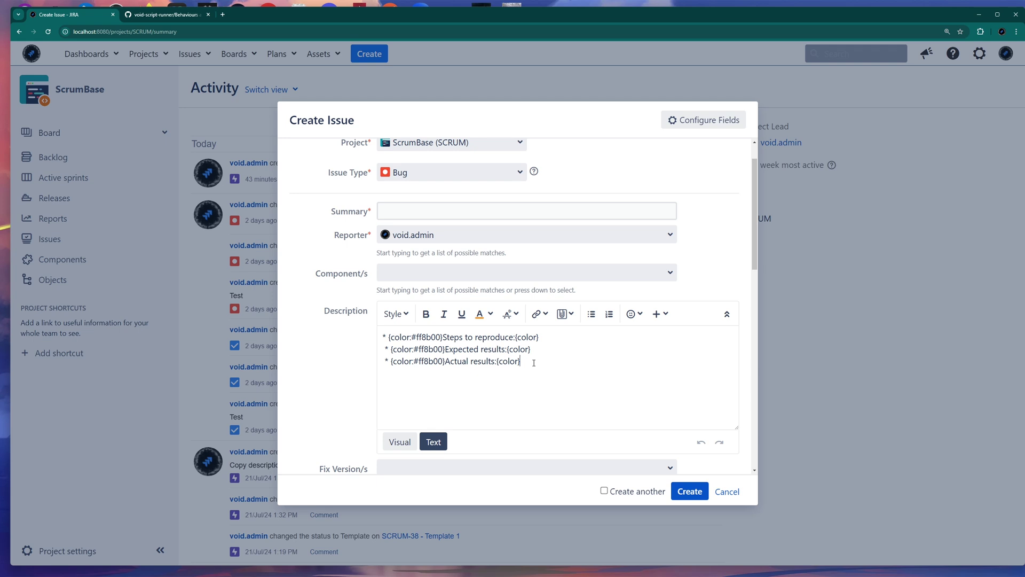
left_click(400, 442)
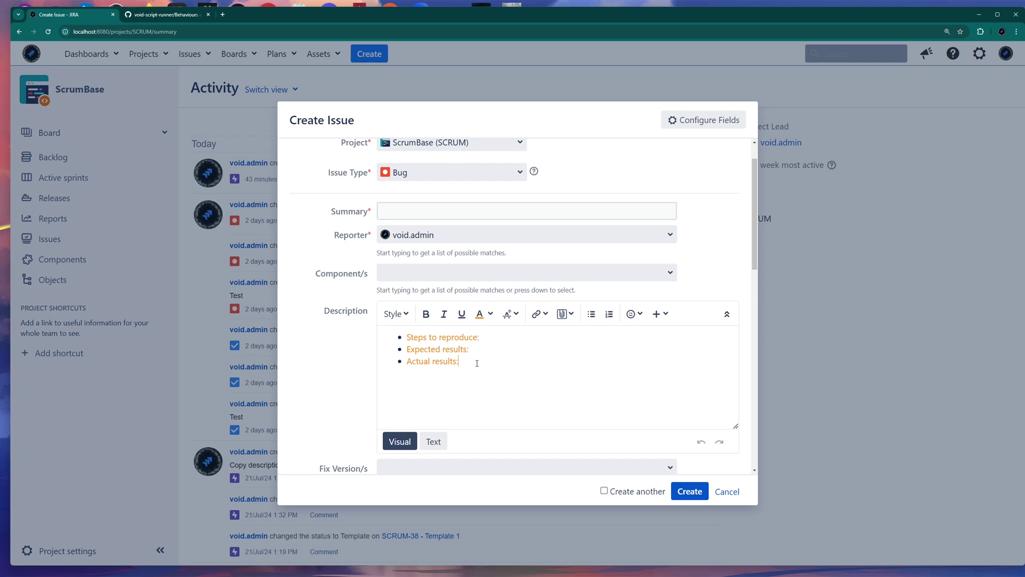
Copy the Description's complete three-line wiki markup and duplicate the current Jira browser tab.
left_click(437, 444)
left_click_drag(526, 366, 376, 337)
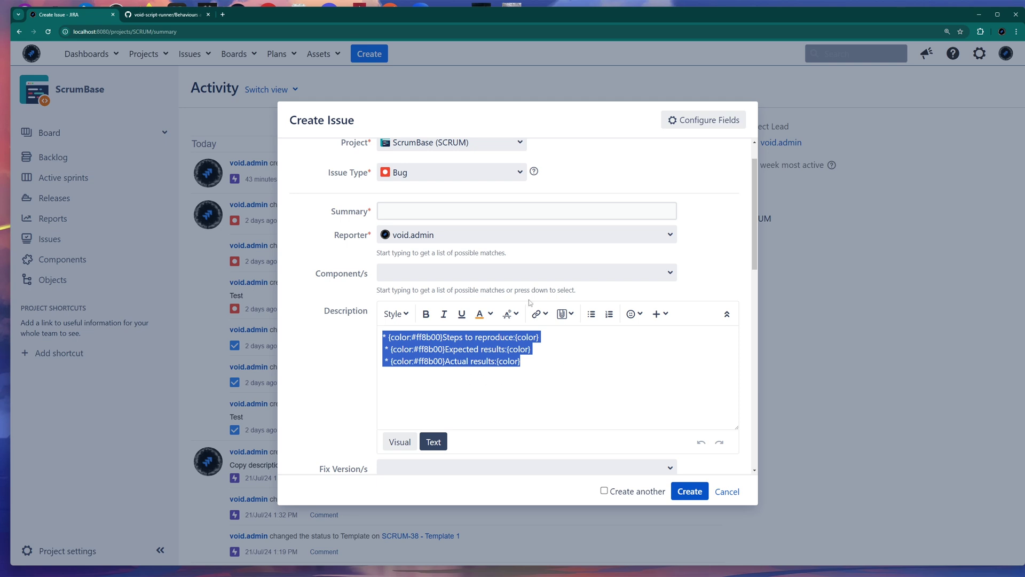
right_click(86, 16)
left_click(101, 92)
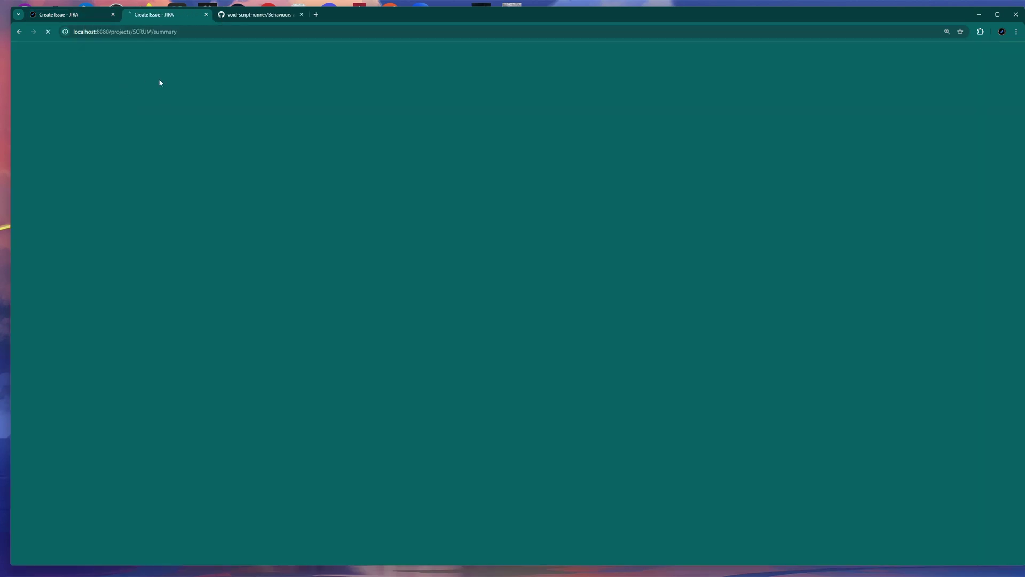
Find and open the System fields administration page by searching for "sys".
key("period")
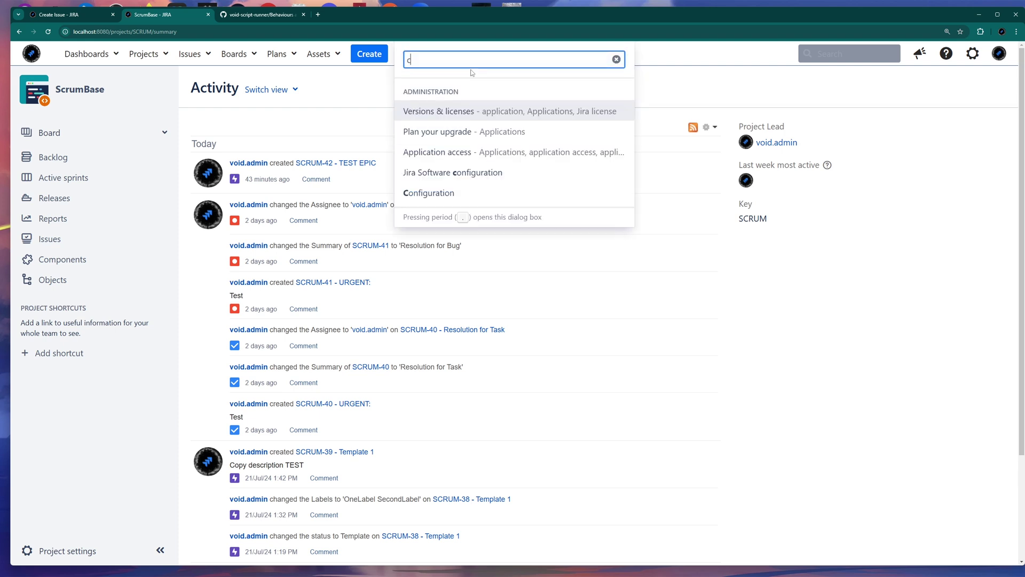
type("sys")
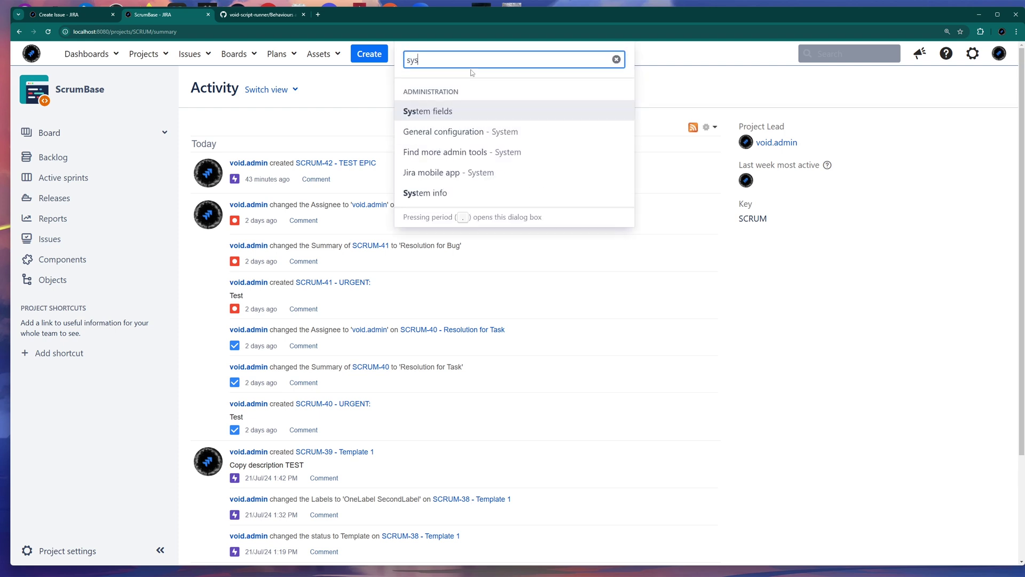
left_click(444, 113)
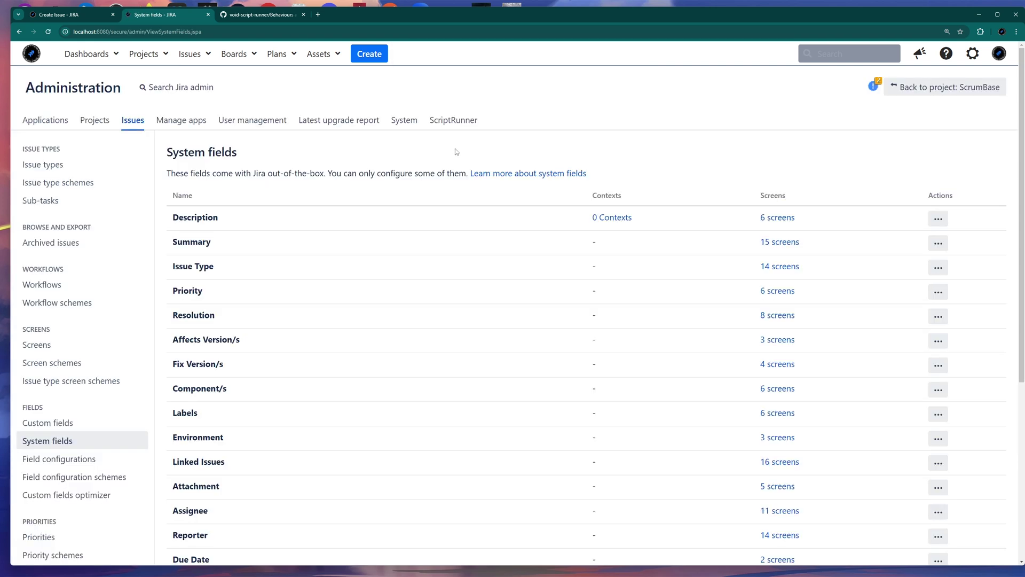
scroll(400, 260, "down", 2)
scroll(401, 261, "up", 1)
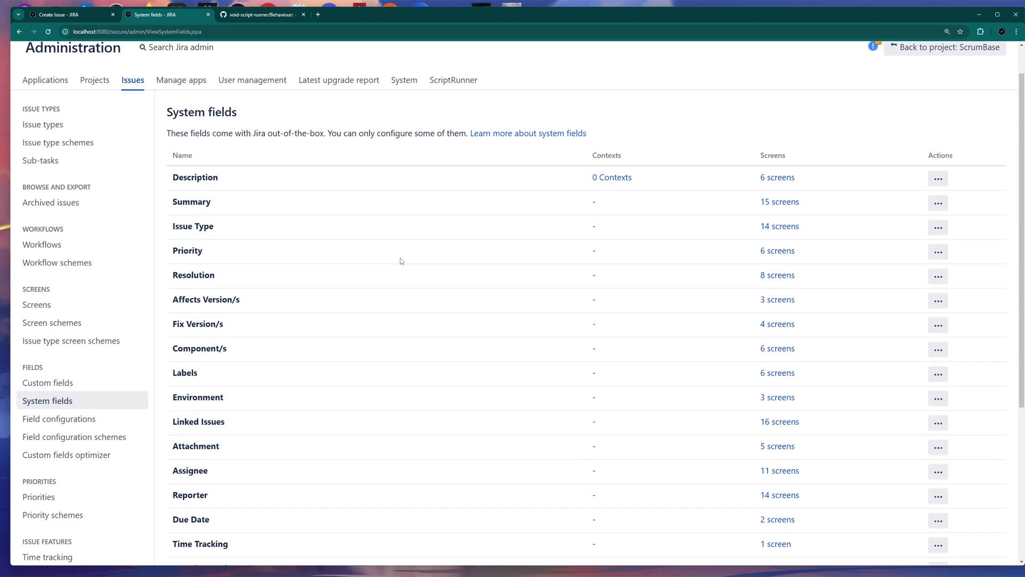
scroll(400, 259, "up", 1)
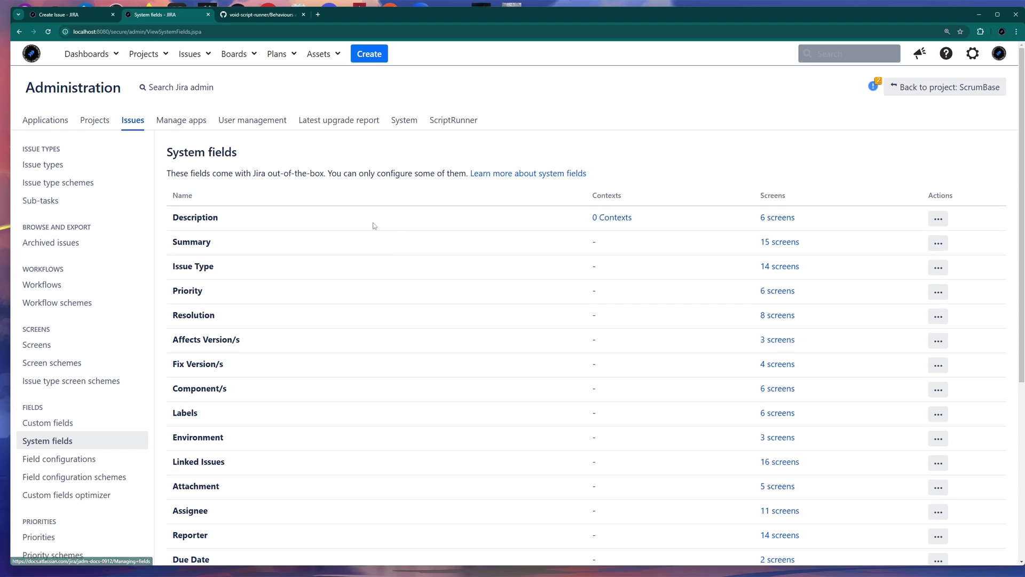
Open the contexts and default values configuration of the Description system field.
double_click(187, 217)
left_click(187, 217)
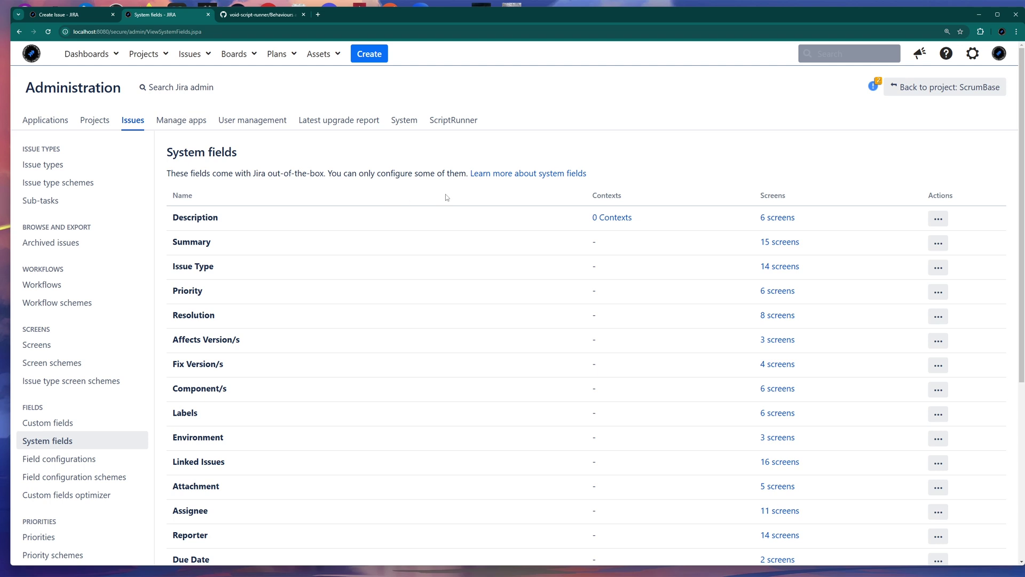
left_click(938, 218)
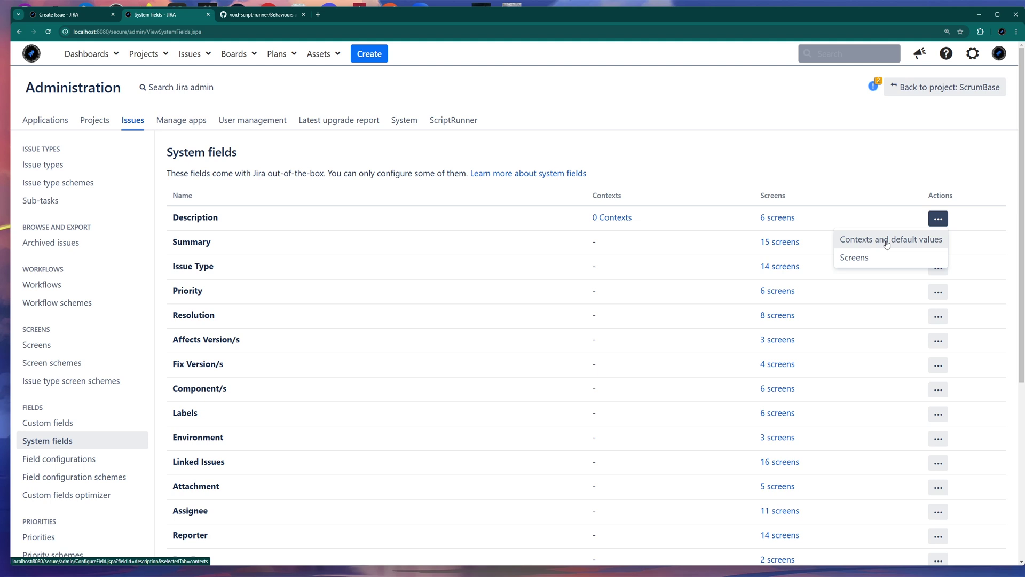
left_click(938, 218)
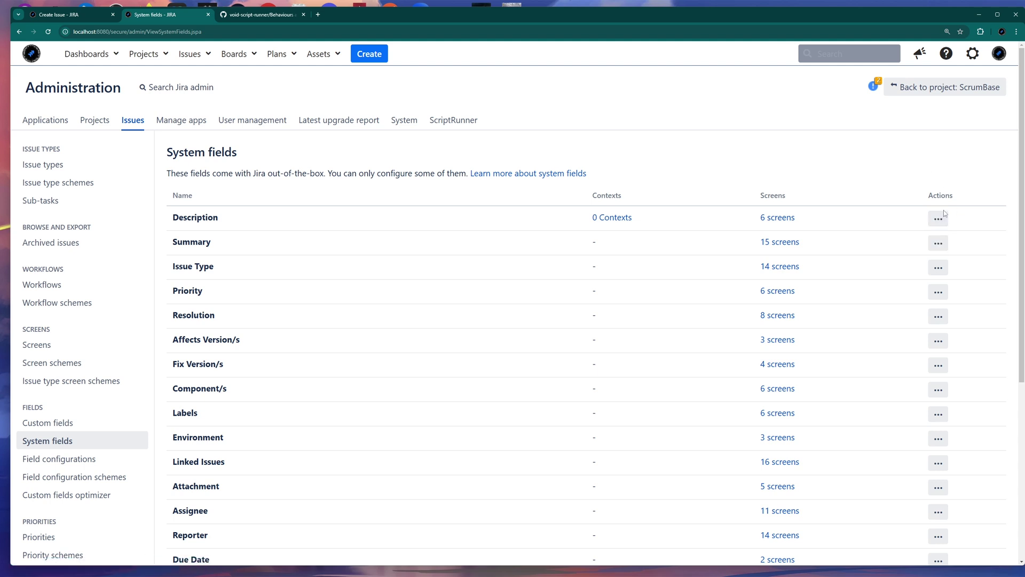
left_click(938, 218)
left_click(891, 246)
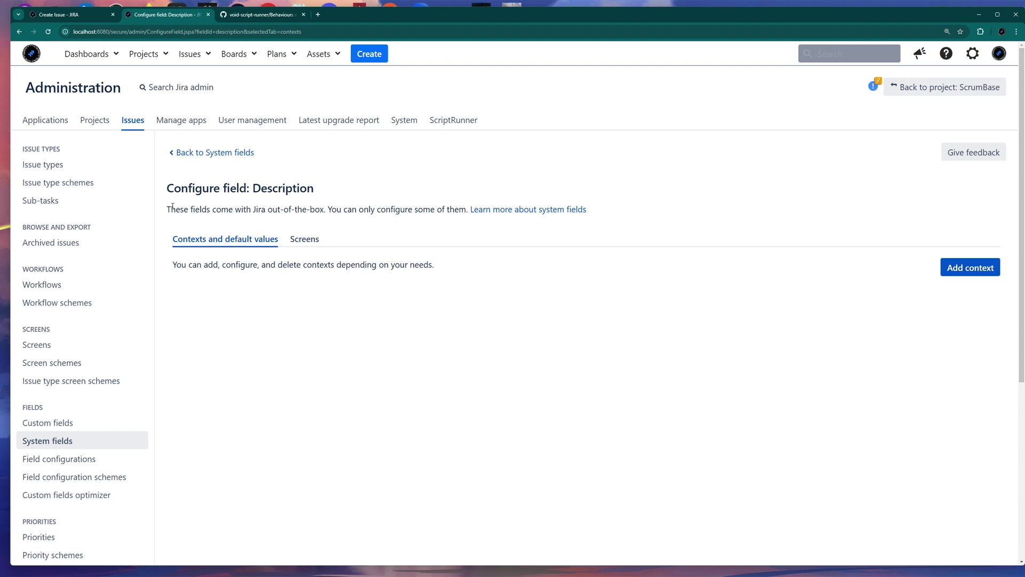
left_click_drag(172, 207, 286, 213)
left_click(321, 222)
Start a new Description context named "youtube video" that applies to the Bug issue type and the ScrumBase project.
left_click(974, 272)
left_click(407, 154)
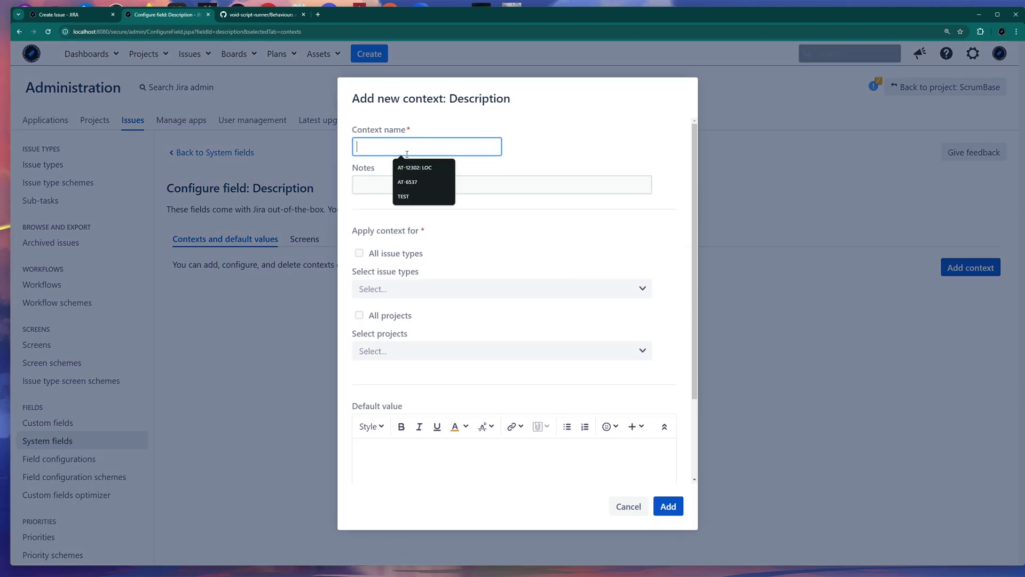
type("youtube video")
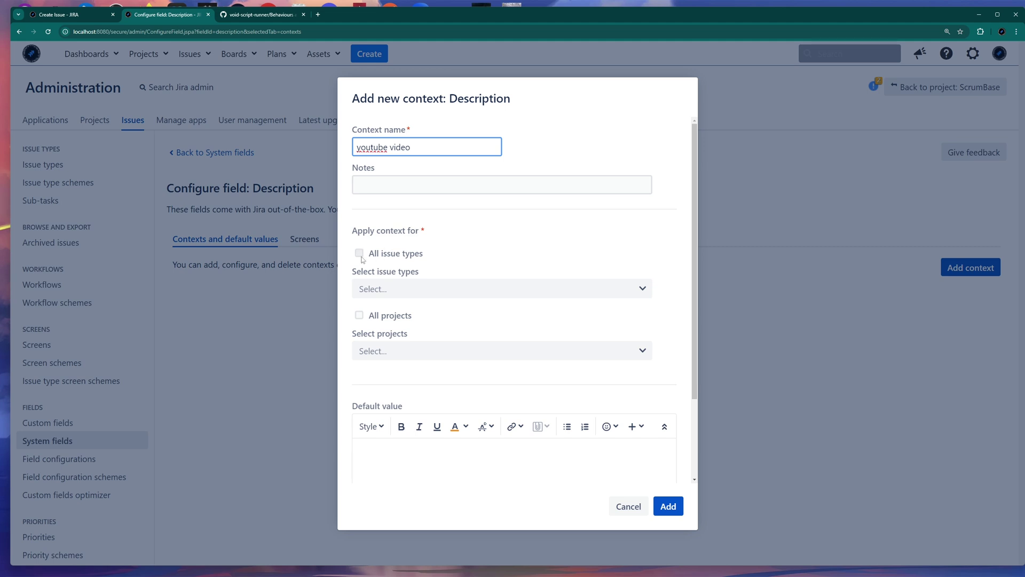
left_click(398, 289)
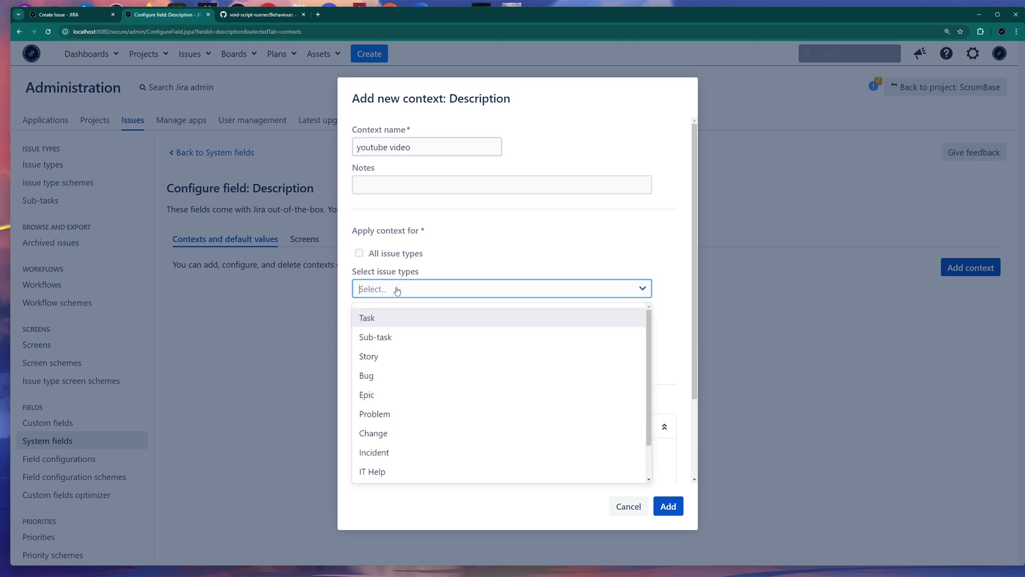
left_click(374, 376)
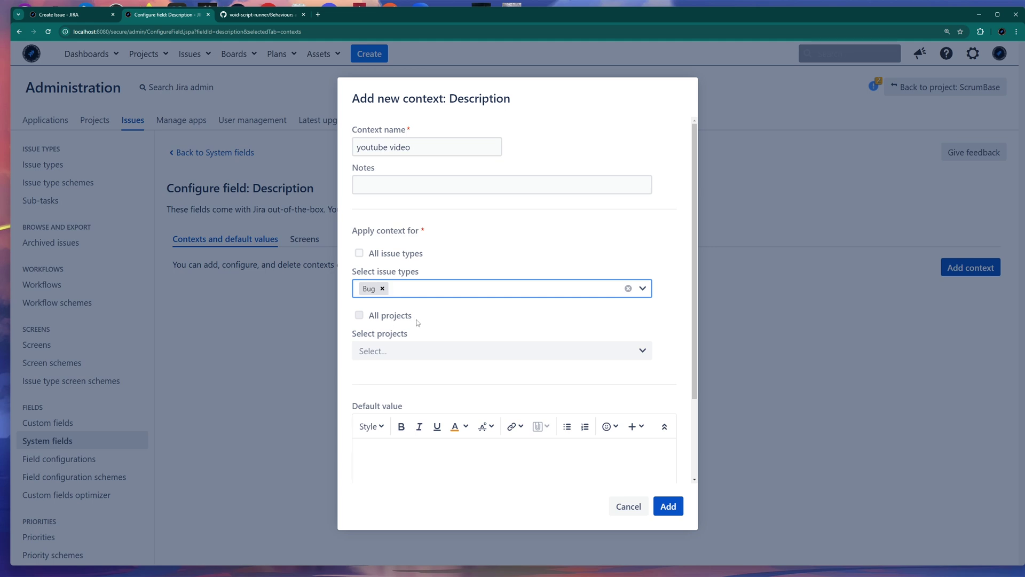
left_click(416, 357)
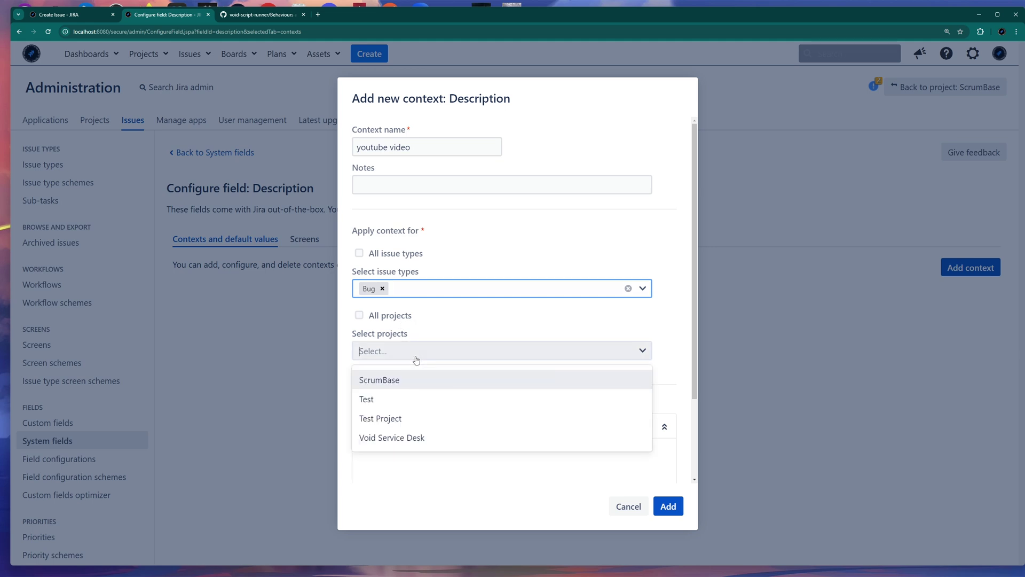
left_click(400, 380)
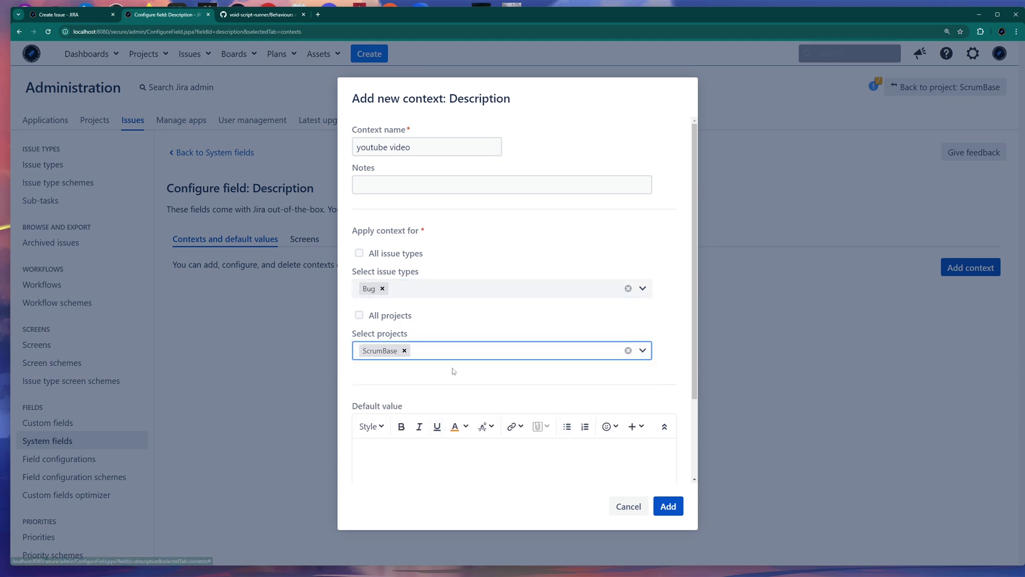
Paste the copied wiki markup with the three orange bullet headings as the new context's default value.
scroll(448, 374, "down", 2)
scroll(436, 371, "up", 1)
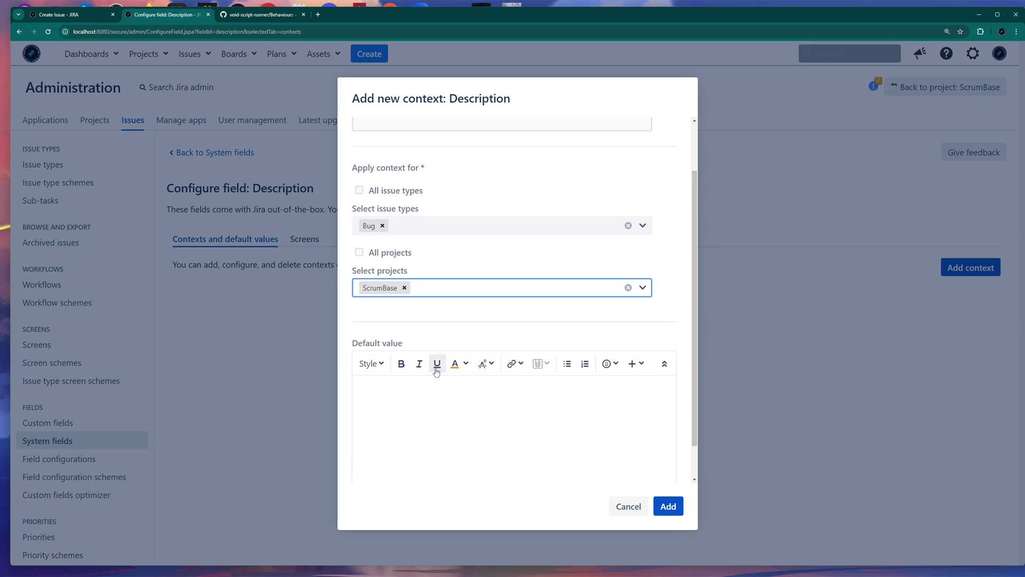
scroll(447, 342, "up", 1)
scroll(450, 342, "up", 1)
scroll(446, 350, "down", 2)
left_click(443, 355)
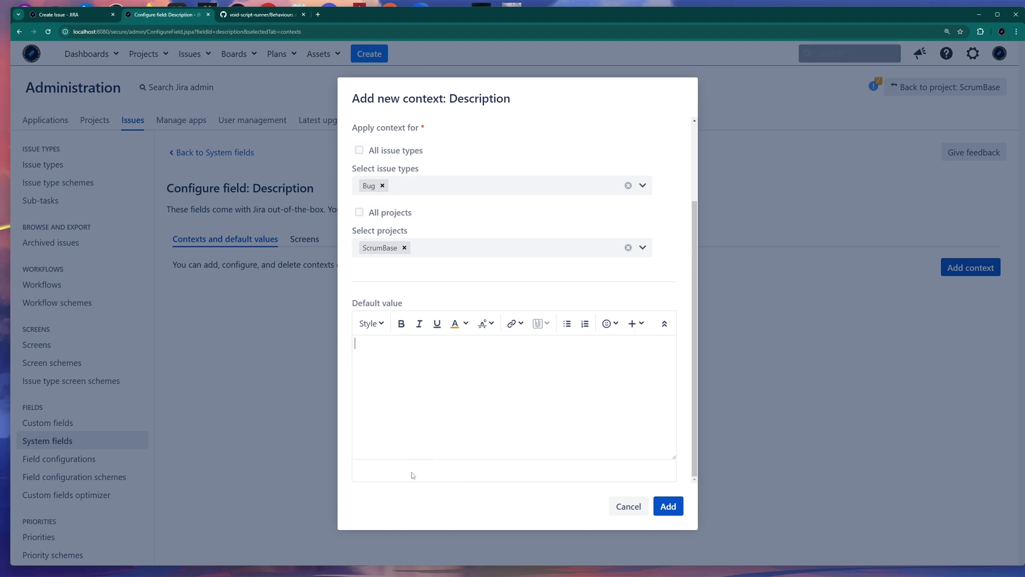
type("* {color:#ff8b00}Steps to reproduce:{color}  * {color:#ff8b00}Expected results:{color}  * {color:#ff8b00}Actual results:{color}")
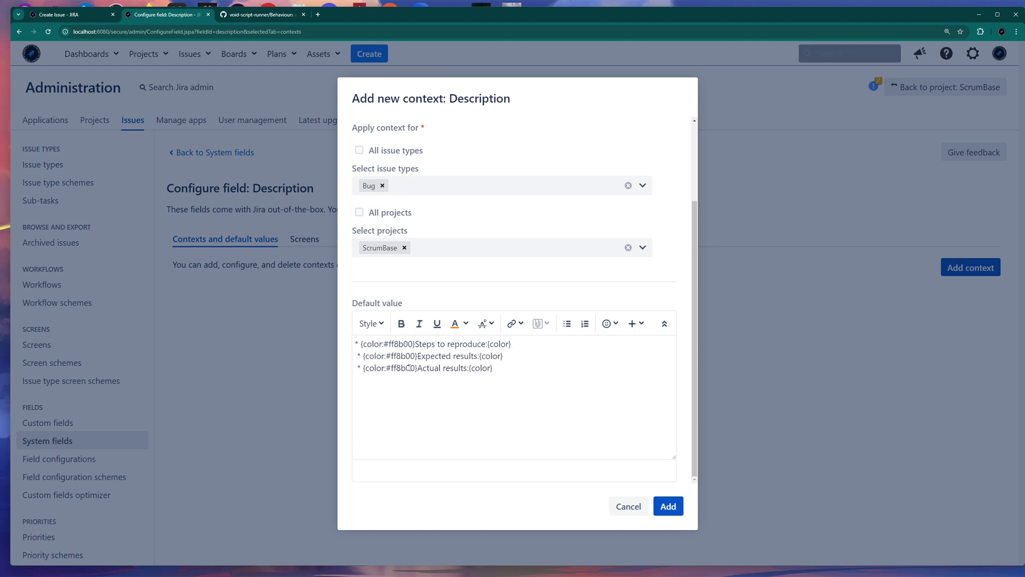
Return to the issue being created and view its Description in visual mode.
left_click(70, 16)
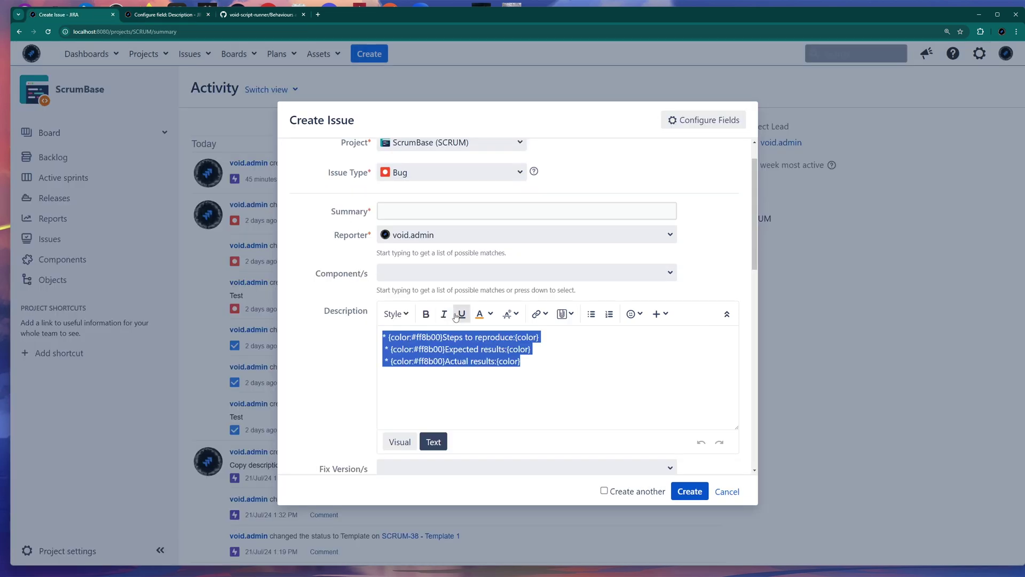
left_click(409, 442)
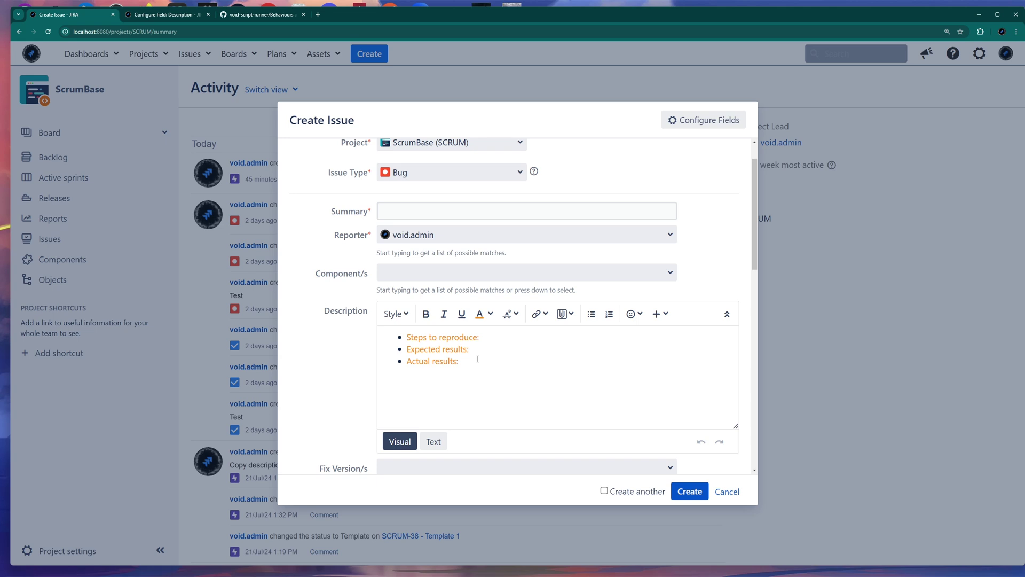
Check the draft issue's Description markup in text mode, and add the completed "youtube video" context to the Description field.
left_click(433, 442)
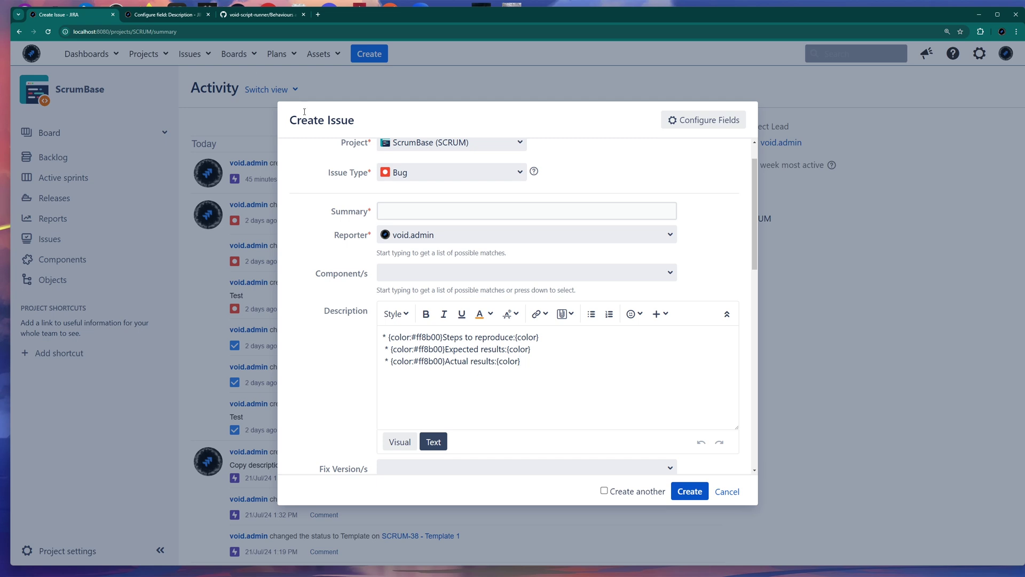
left_click(182, 16)
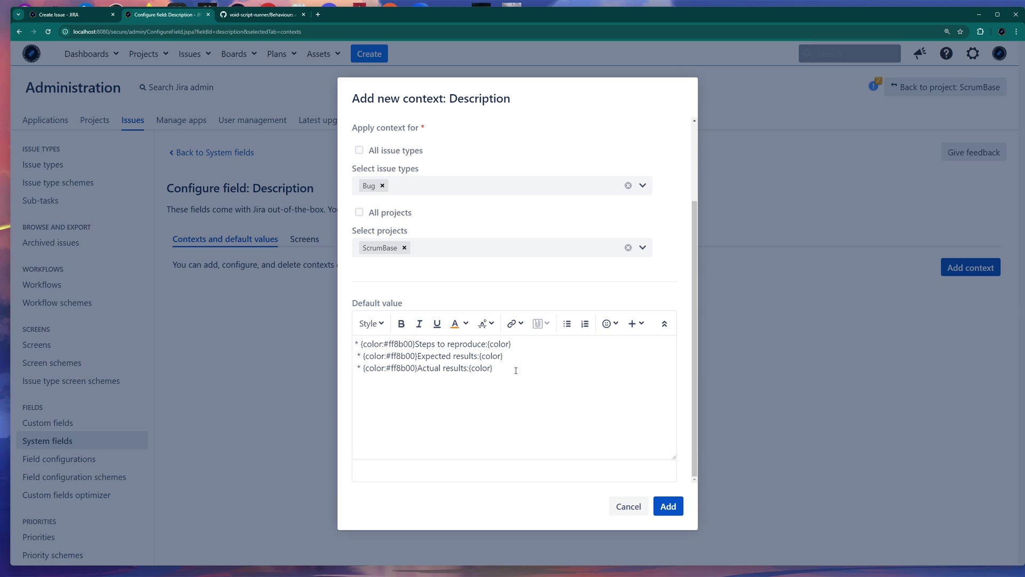
scroll(581, 403, "up", 2)
scroll(607, 381, "down", 2)
left_click(668, 505)
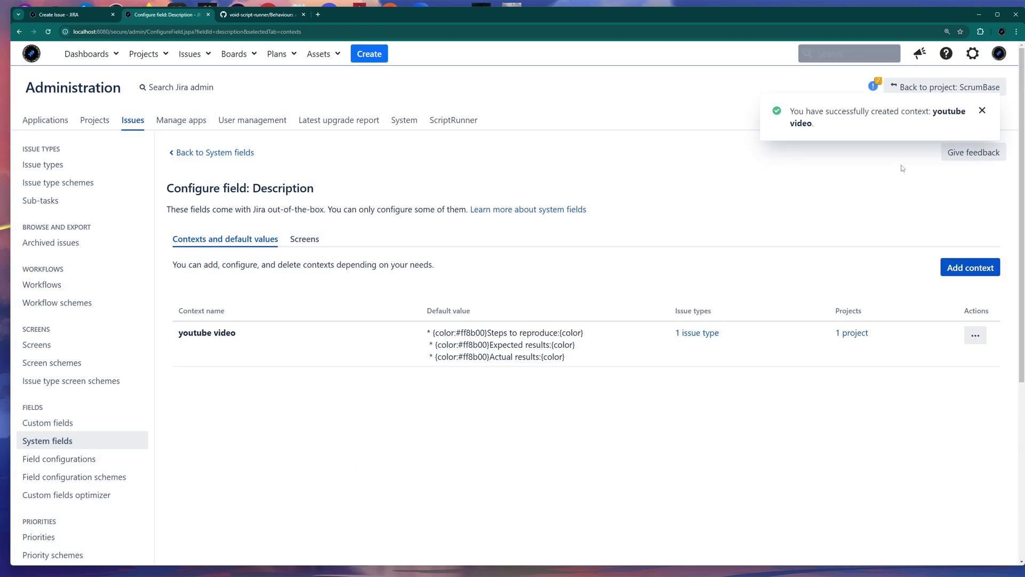
left_click(982, 111)
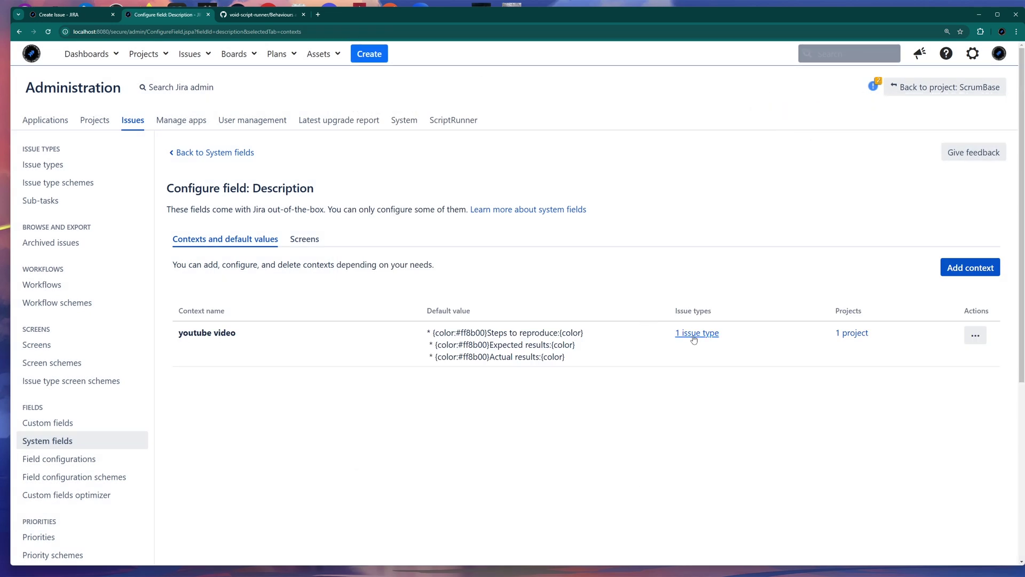
Examine which issue types and projects the "youtube video" context applies to.
left_click(694, 334)
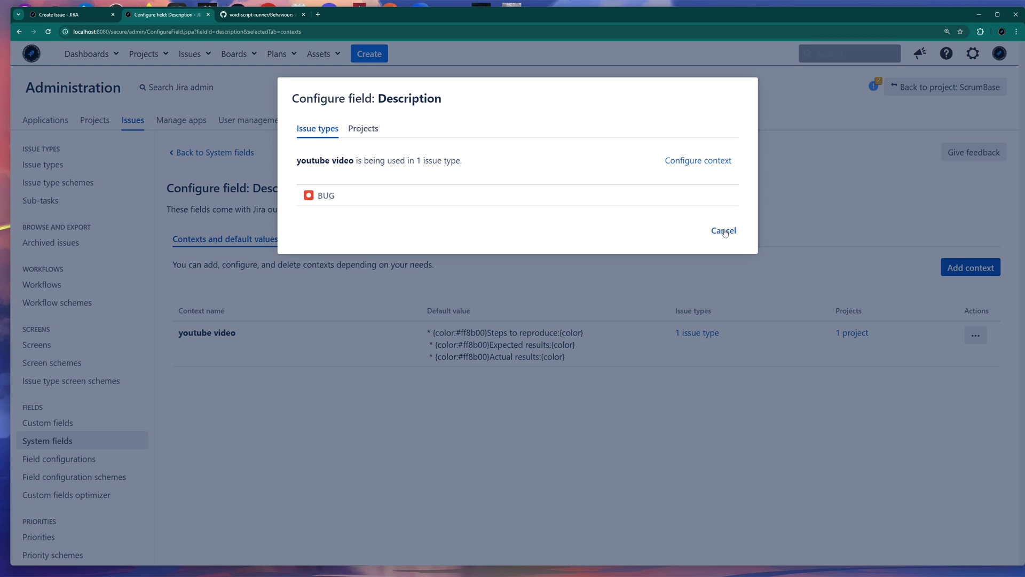
left_click(725, 233)
left_click(853, 332)
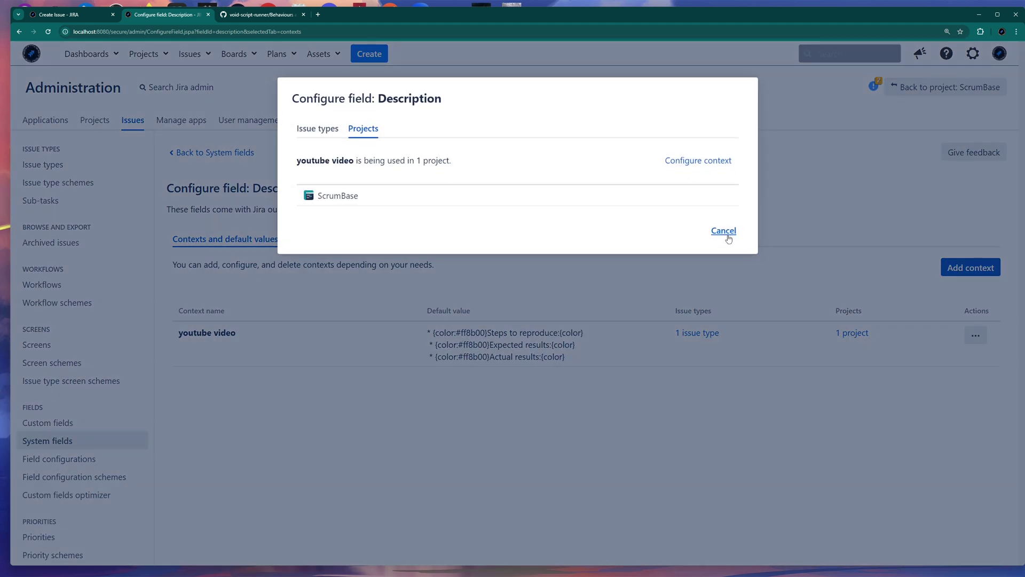
left_click(727, 236)
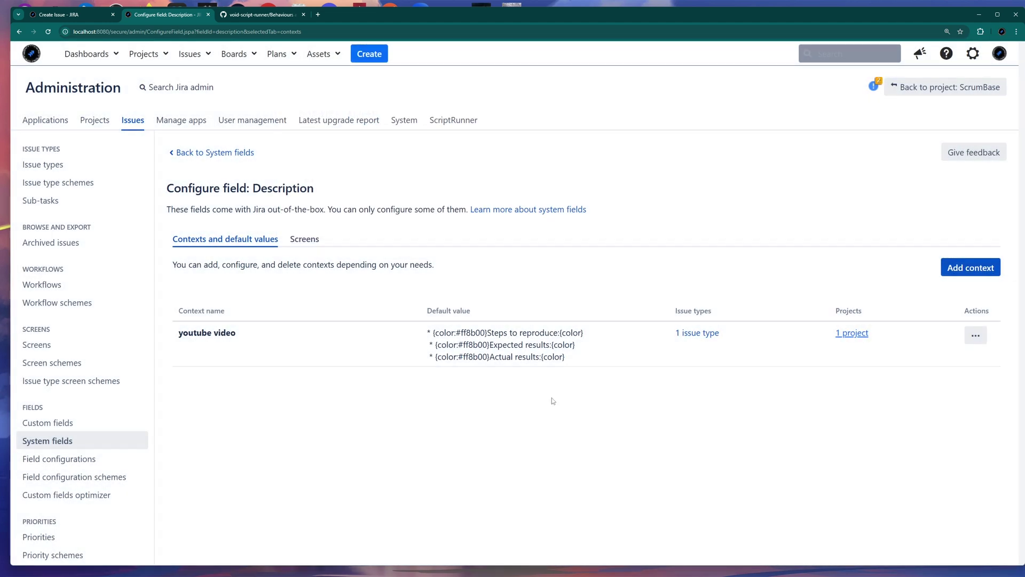
Discard the open issue draft and start a new Bug in ScrumBase to check its default Description.
left_click(82, 15)
left_click(727, 492)
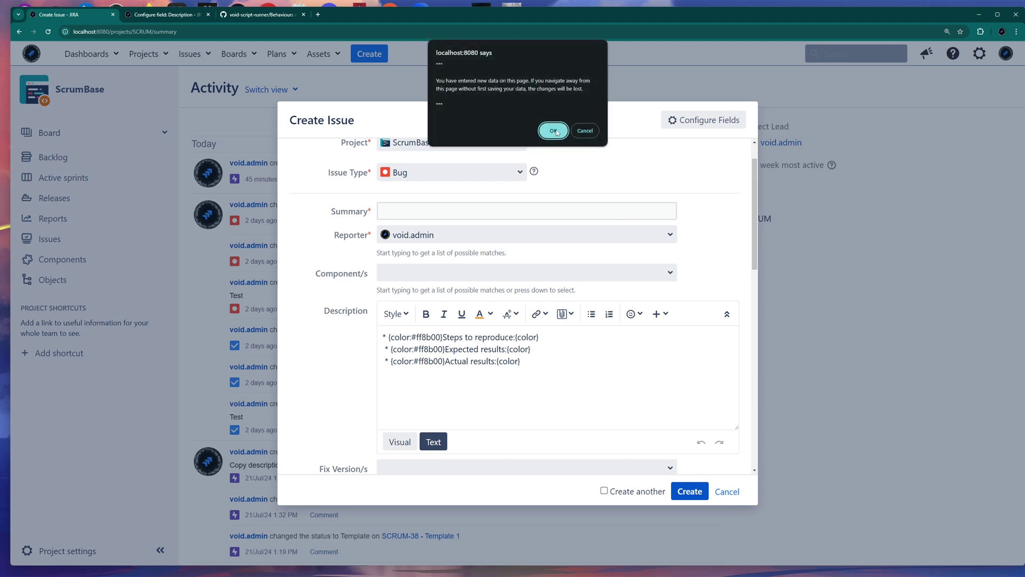
left_click(554, 131)
left_click(375, 63)
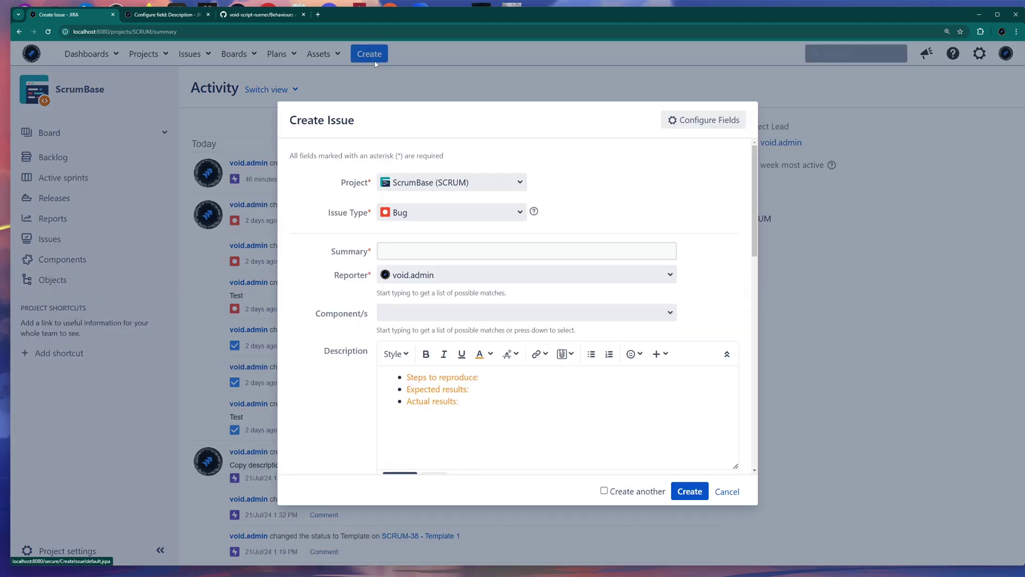
scroll(406, 333, "down", 2)
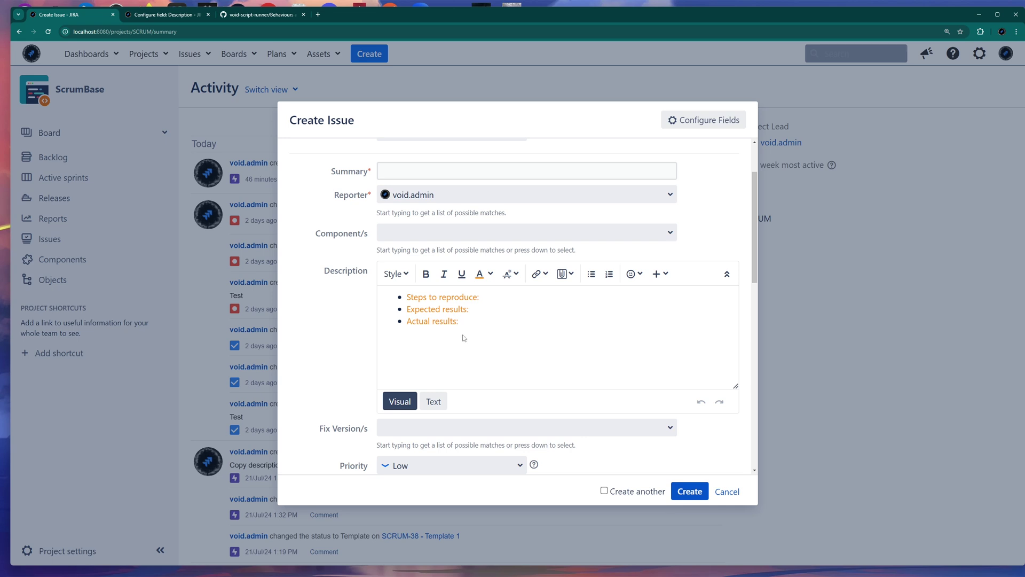
scroll(467, 337, "up", 2)
Change the new issue's type to Task and check its Description field.
left_click(430, 213)
left_click(427, 232)
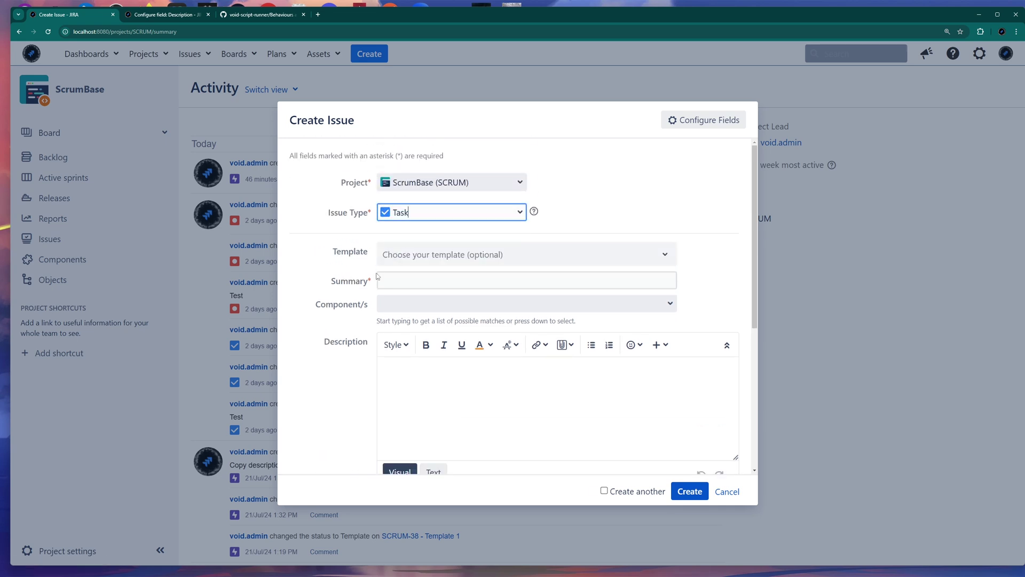
scroll(367, 309, "down", 2)
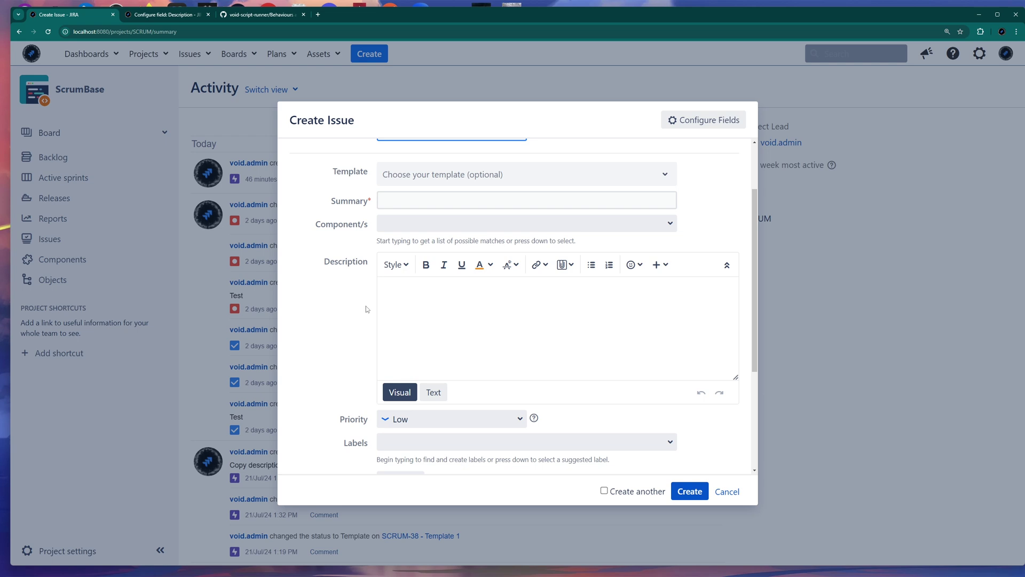
scroll(367, 308, "up", 2)
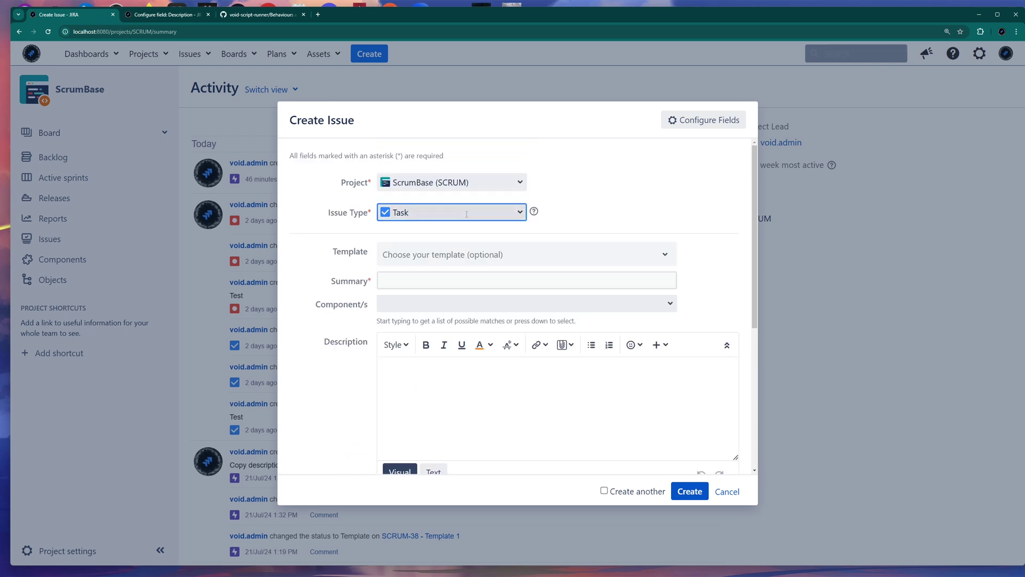
Change the issue type back to Bug and check the default Description in both text and visual modes.
left_click(522, 214)
left_click(459, 245)
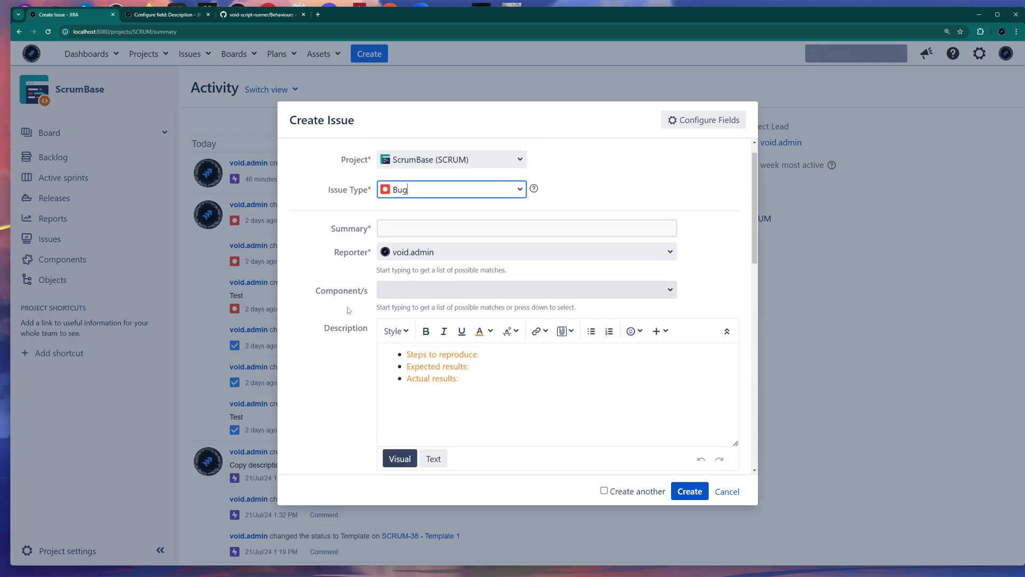
scroll(477, 335, "down", 2)
left_click(433, 401)
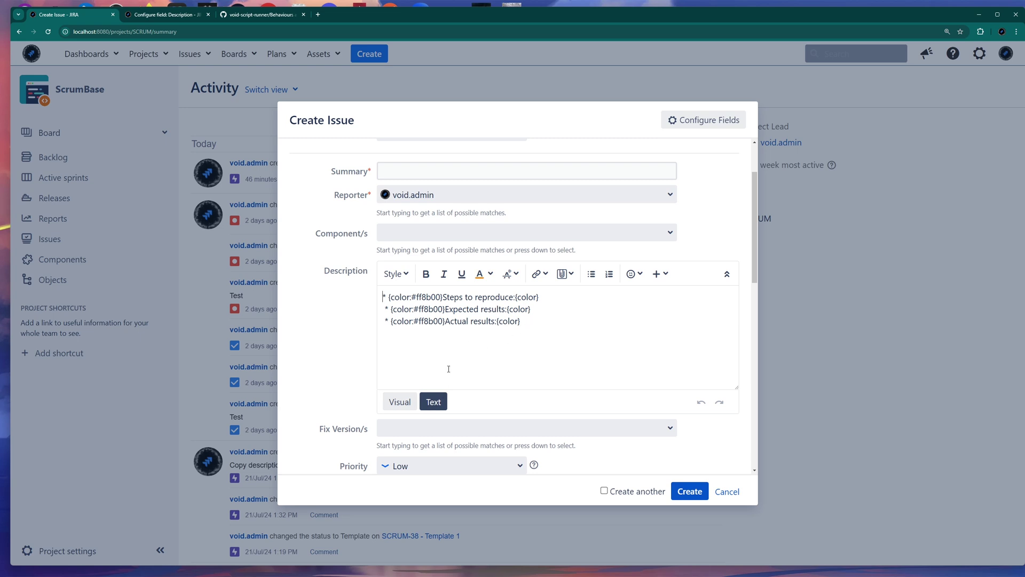
left_click(409, 399)
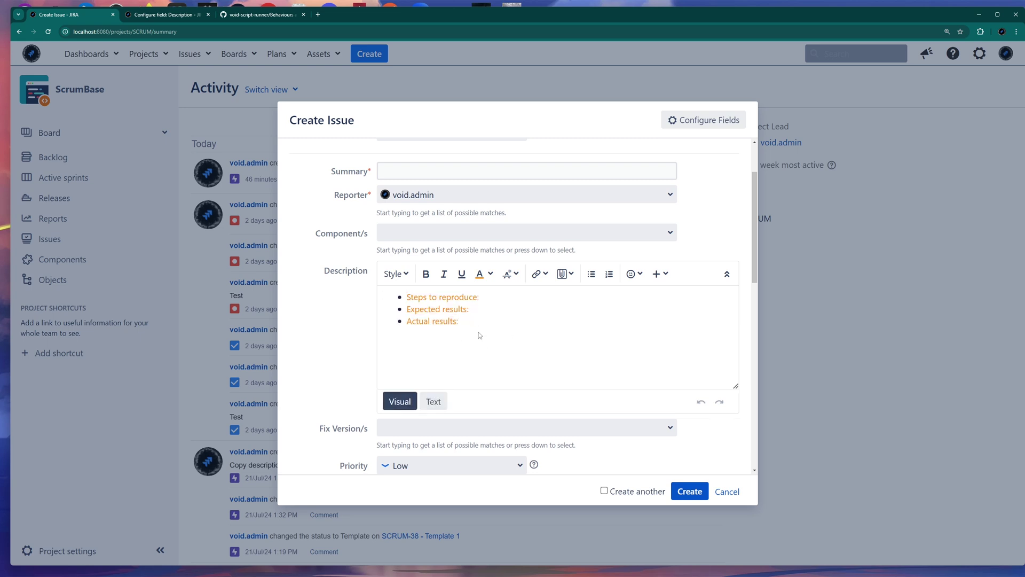
scroll(480, 335, "up", 3)
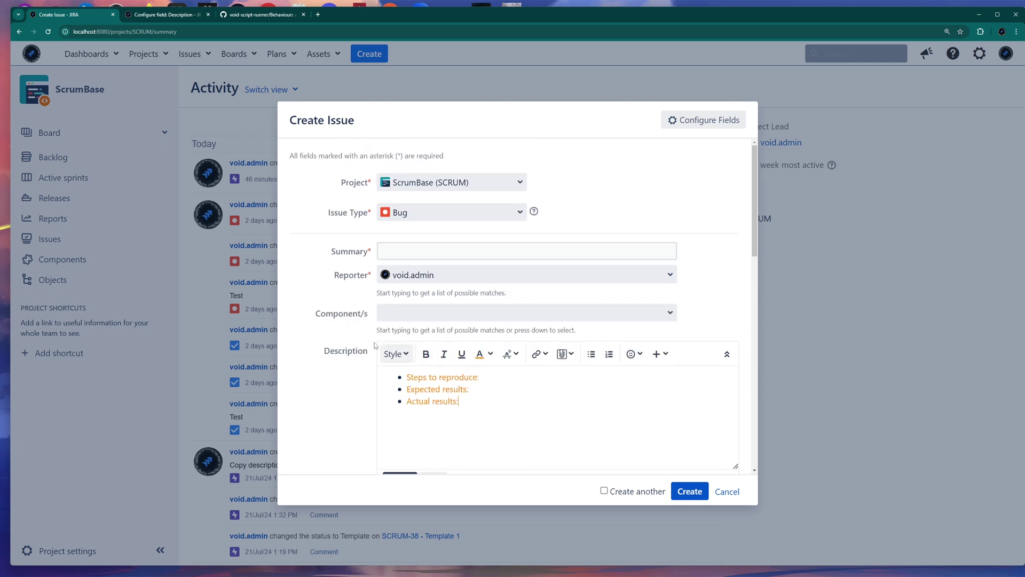
Discard the issue draft and return to the Description field's contexts and default values configuration.
left_click(726, 491)
left_click(166, 14)
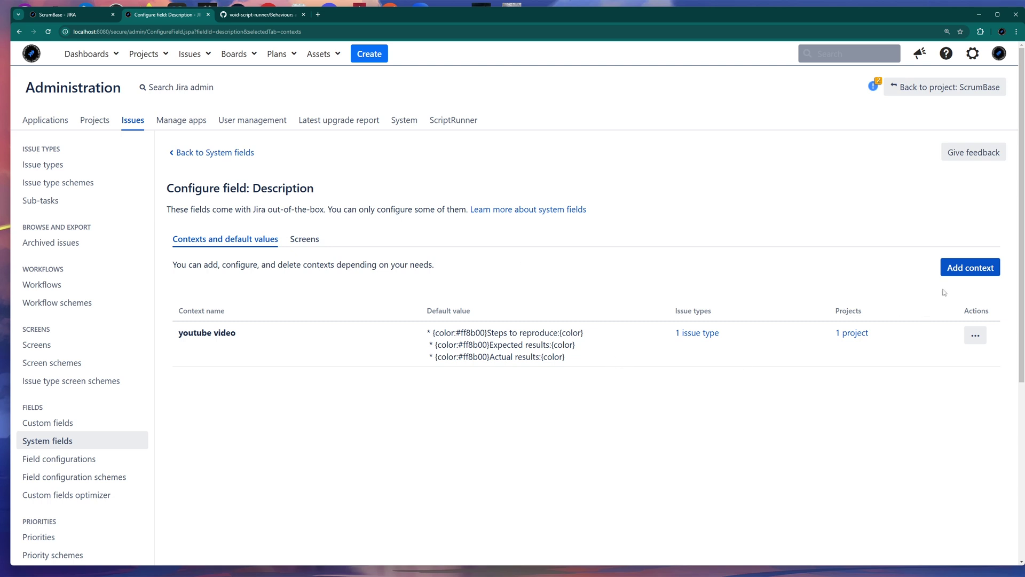
left_click(961, 274)
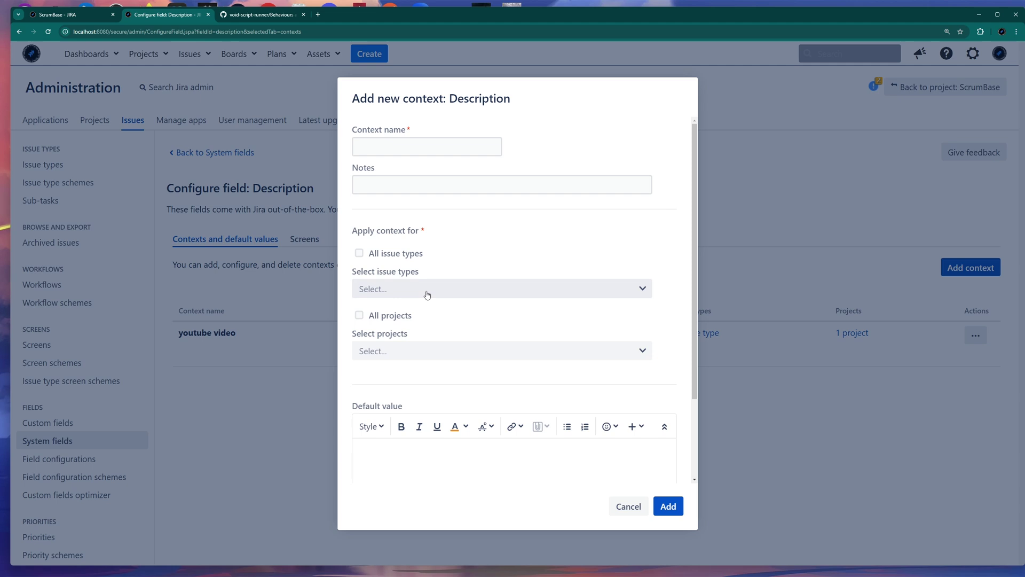
left_click(419, 350)
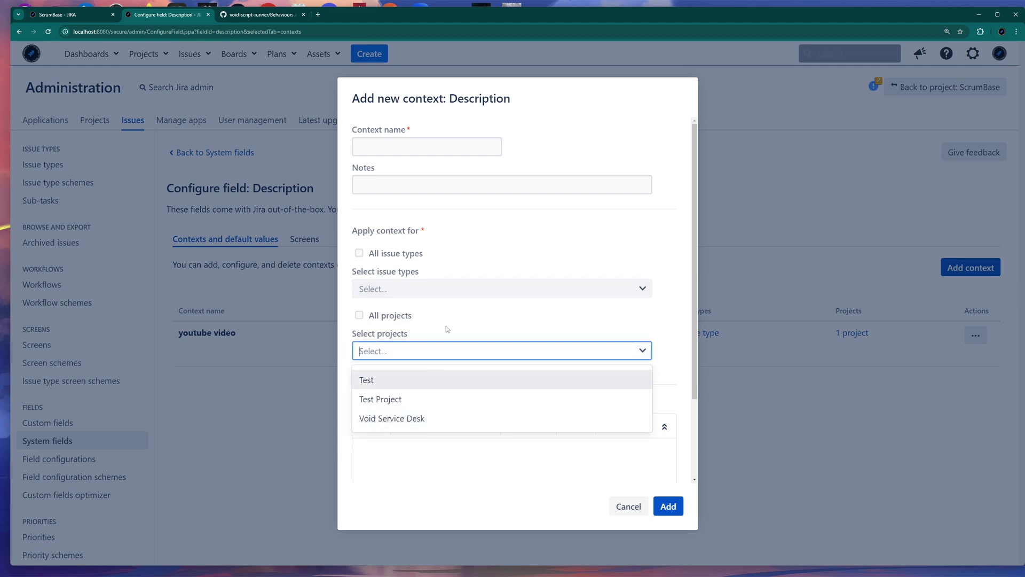
left_click(468, 317)
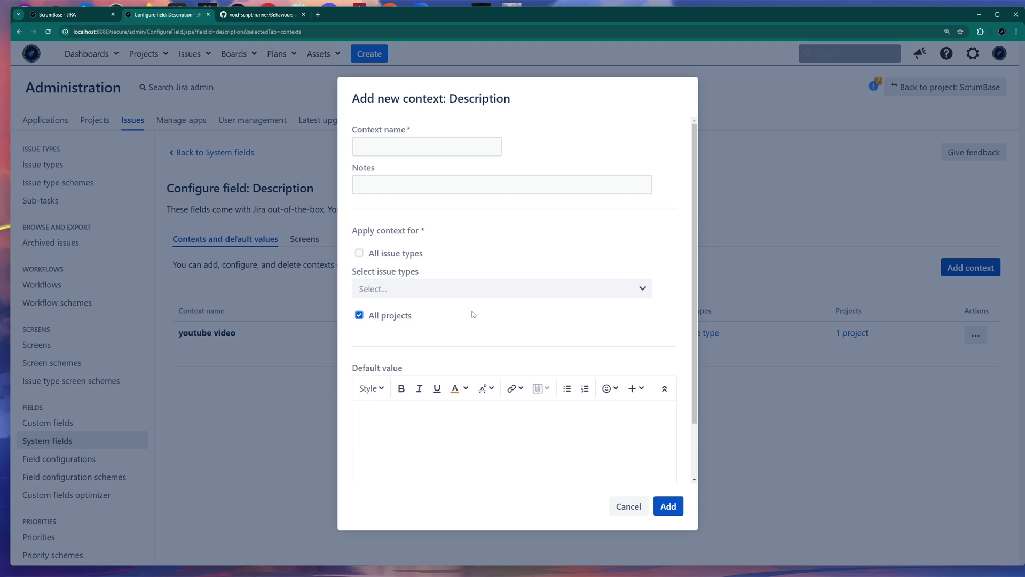
left_click(627, 505)
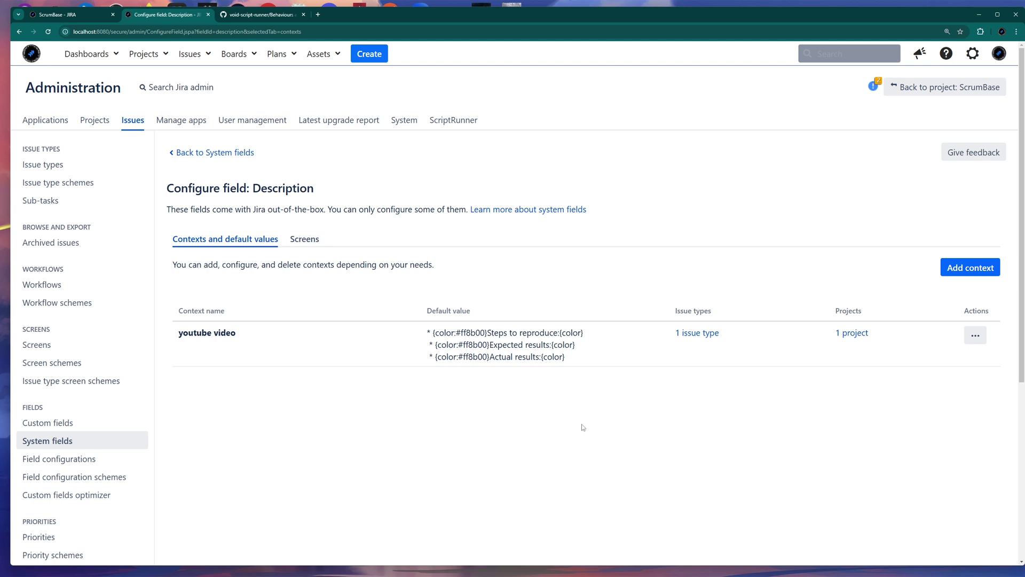
Review the "youtube video" context's issue types and try to extend the context to all issue types.
left_click(704, 336)
left_click(727, 235)
left_click(982, 340)
left_click(904, 357)
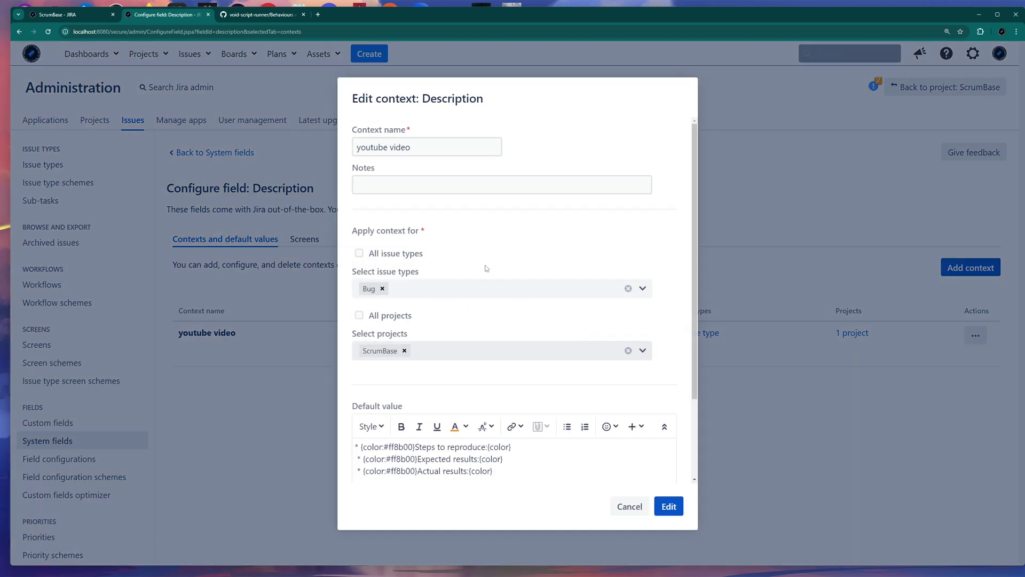
left_click(377, 256)
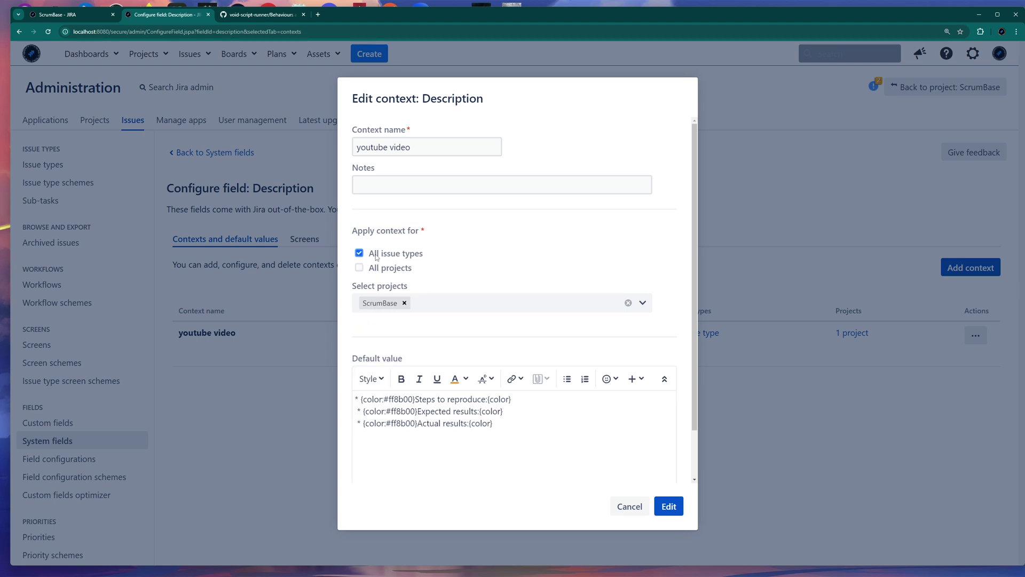
left_click(668, 504)
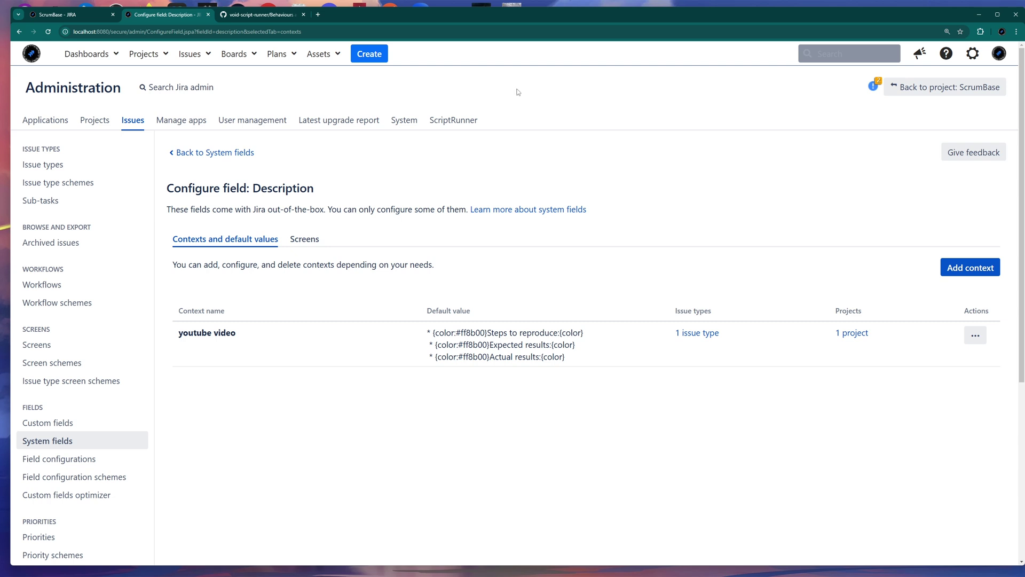
Start a new issue in the ScrumBase project, and switch to the ScriptRunner Behaviours list.
left_click(72, 14)
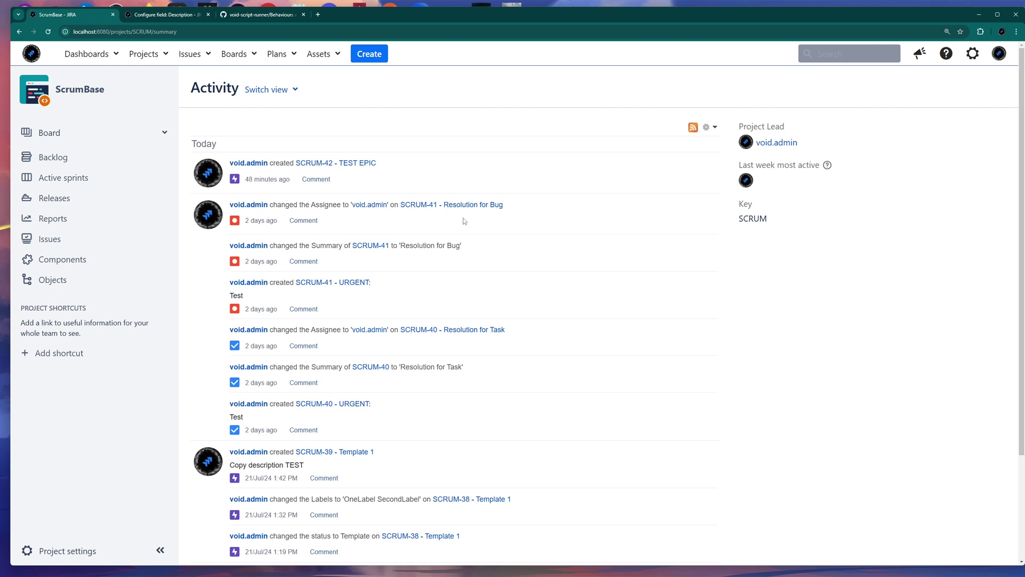
left_click(376, 54)
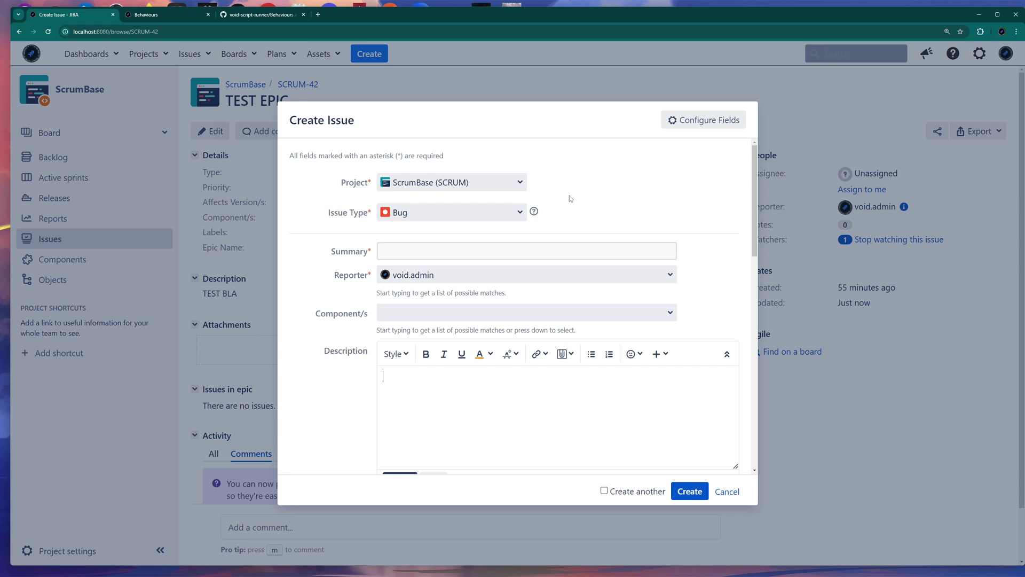
left_click(191, 18)
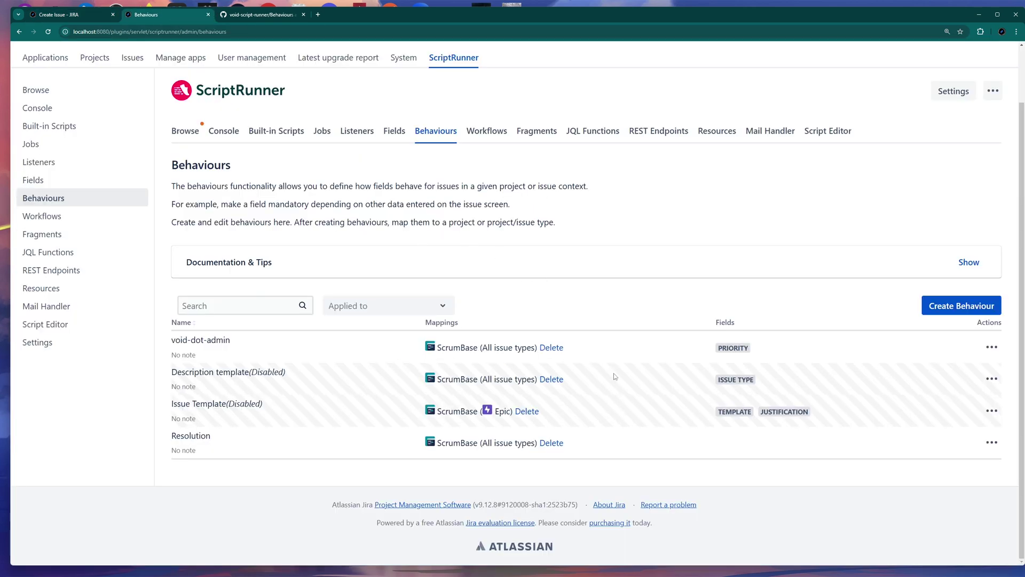
left_click(937, 310)
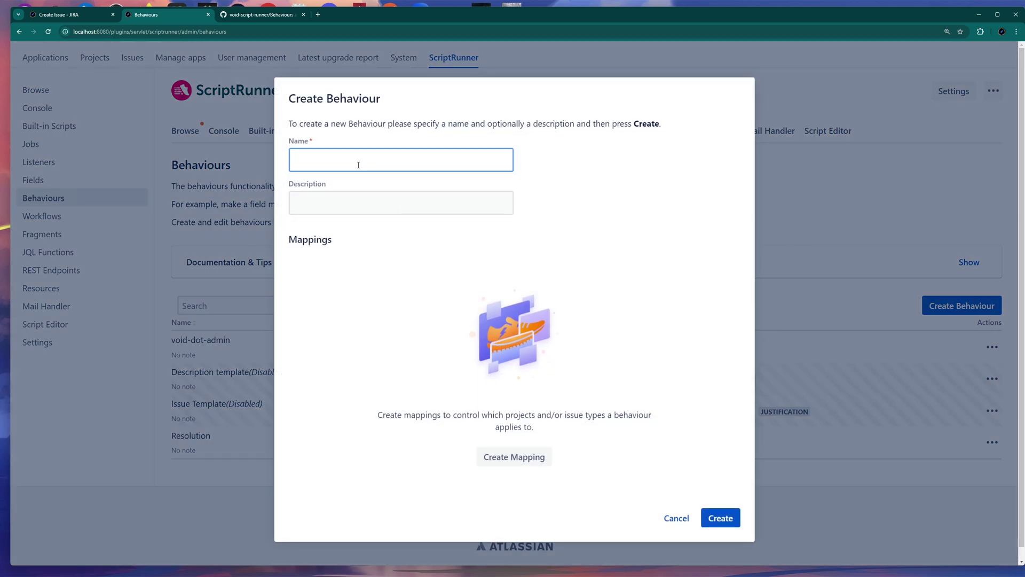
left_click(495, 457)
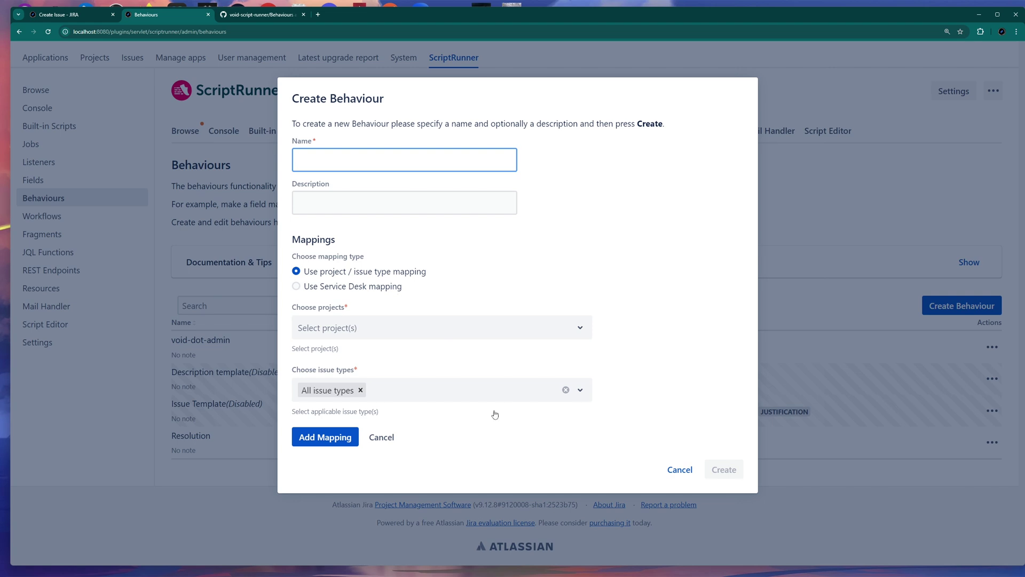
left_click(677, 469)
Open the disabled Description template behaviour for editing and go through its mappings and settings to the Issue Type field.
left_click(992, 378)
left_click(860, 379)
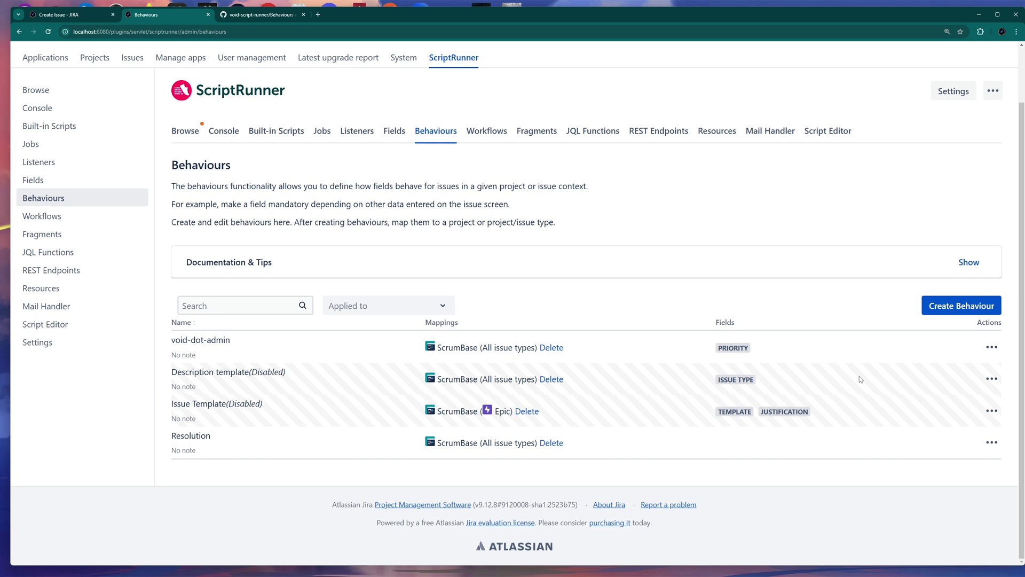
left_click(992, 378)
left_click(948, 404)
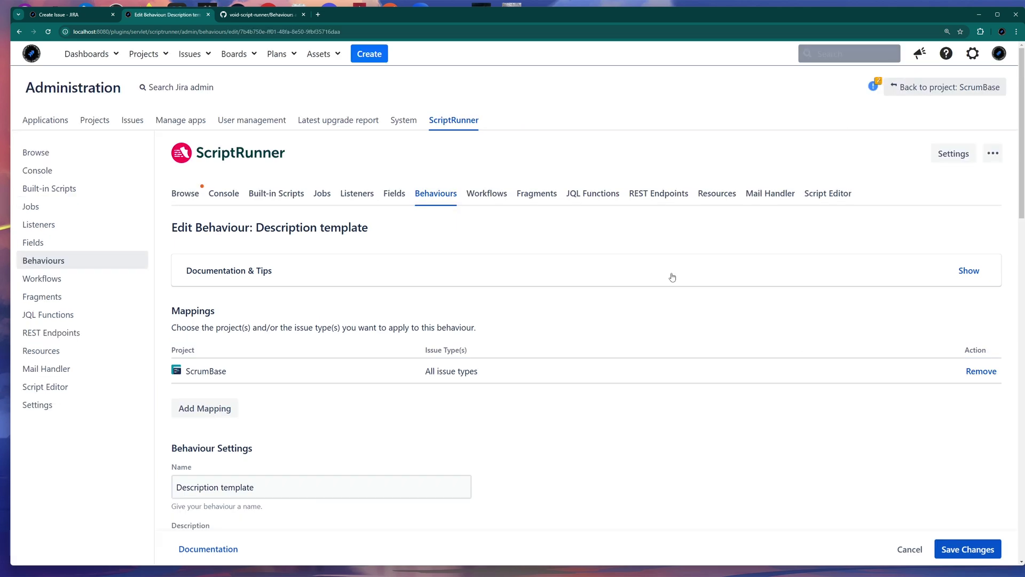
scroll(565, 320, "down", 3)
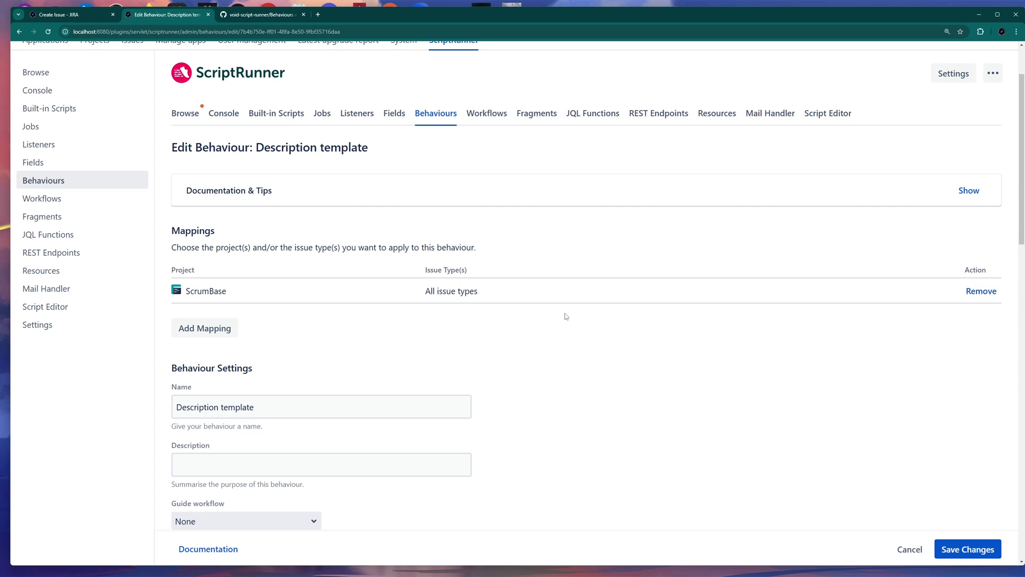
scroll(561, 347, "up", 2)
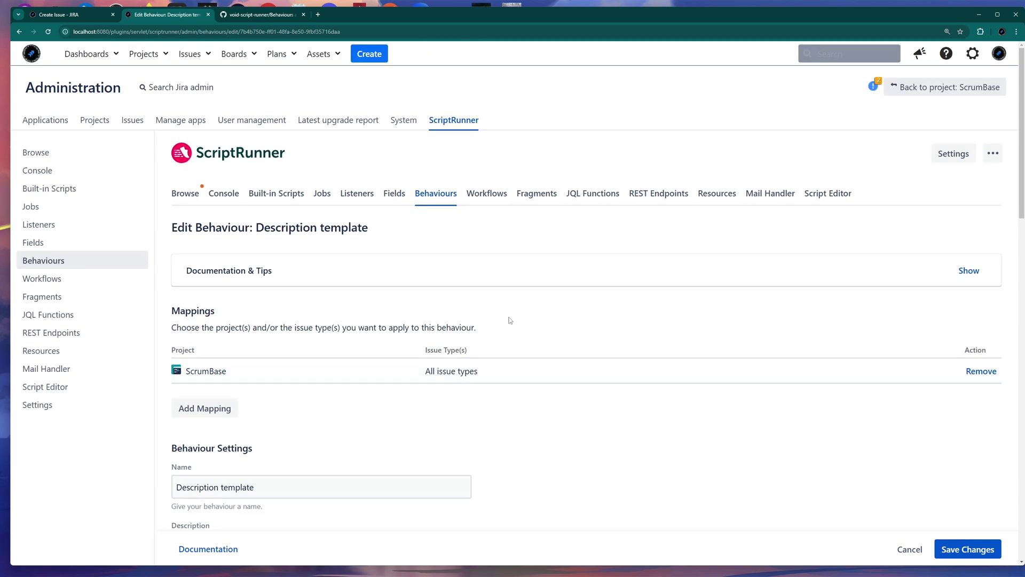
scroll(524, 341, "down", 6)
scroll(482, 316, "down", 3)
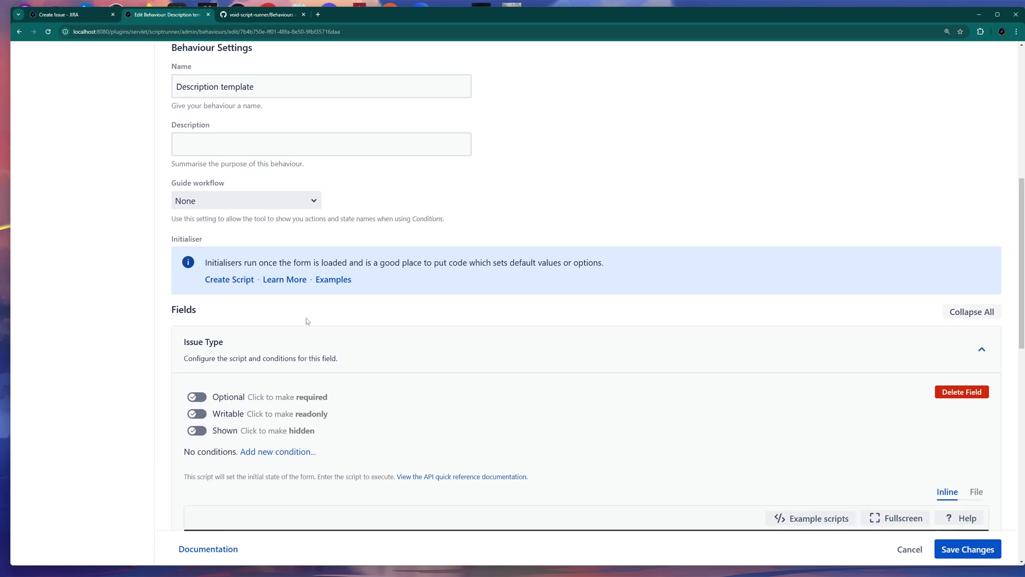
Compare the behaviour's Initialiser and Issue Type field settings with the issue type options in the new issue draft.
left_click_drag(203, 239, 179, 241)
scroll(163, 281, "down", 5)
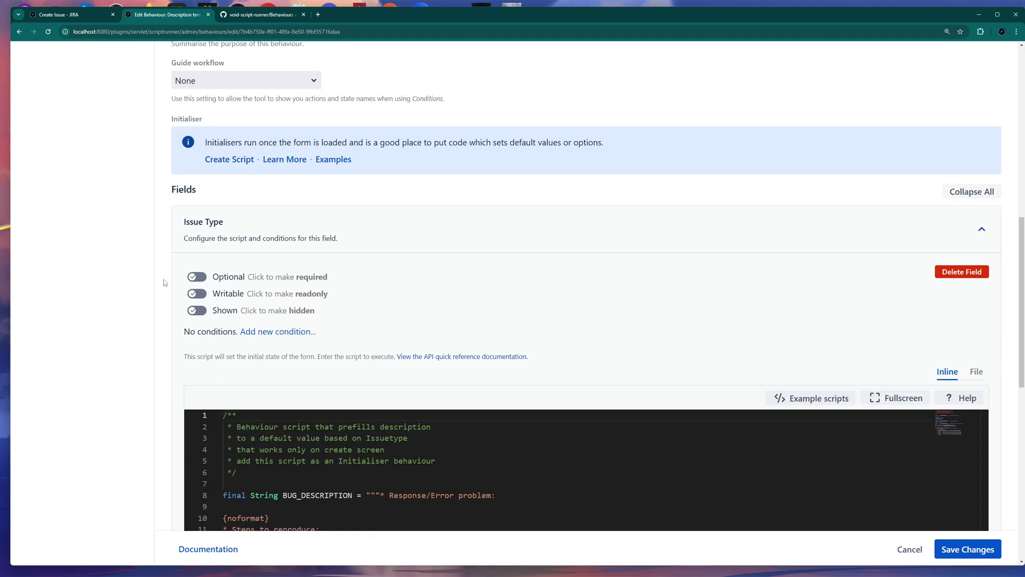
scroll(164, 280, "down", 15)
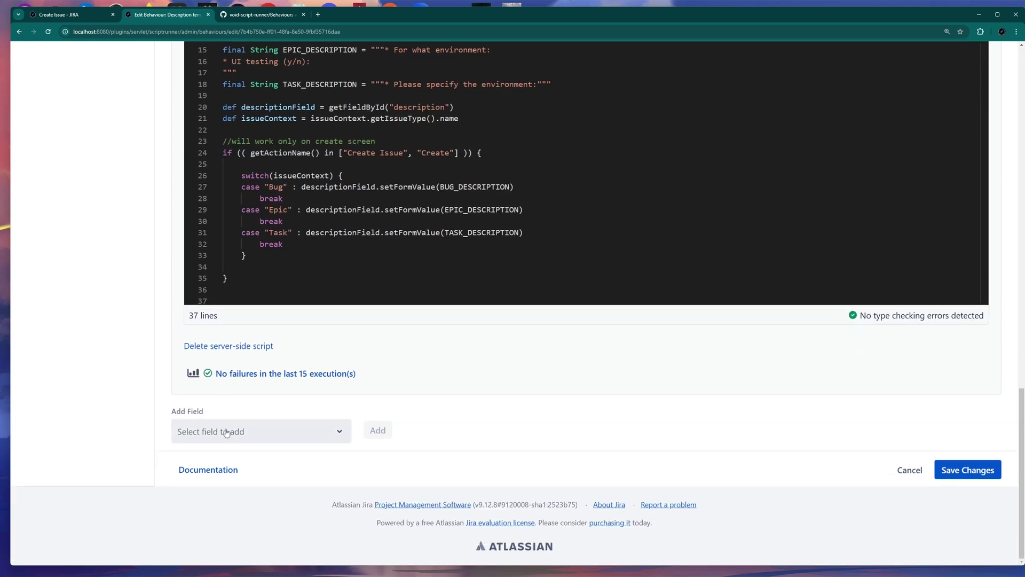
scroll(128, 144, "up", 15)
key("ctrl+Page_Up")
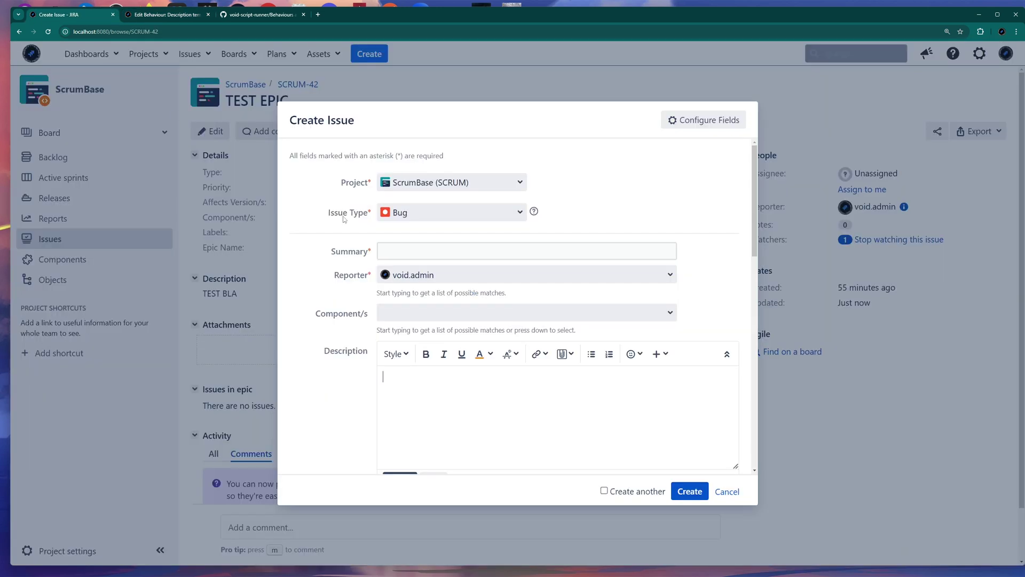
left_click(415, 214)
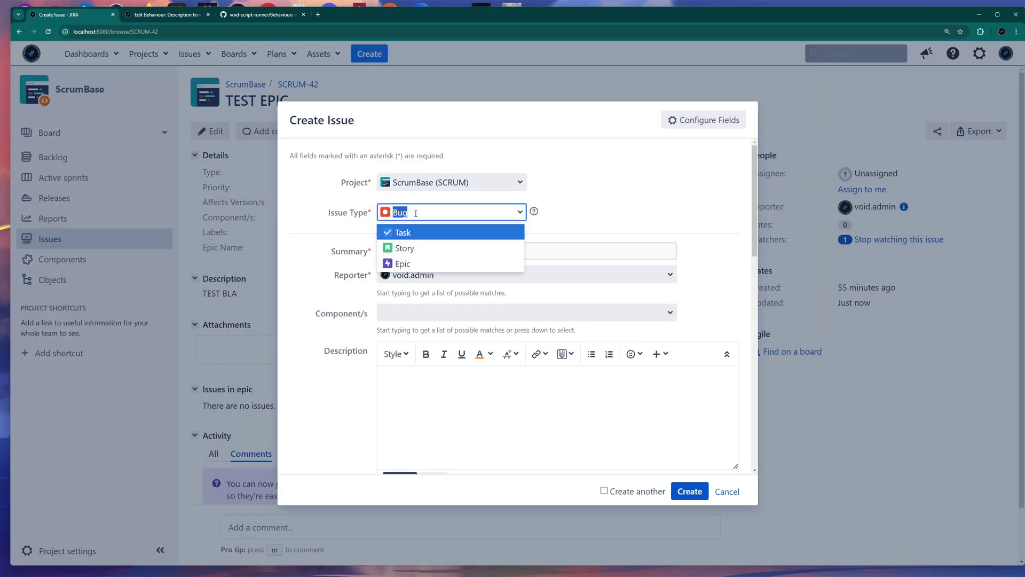
left_click(162, 16)
Examine the Issue Type field's inline script, from its description templates to the switch on issue type.
scroll(162, 302, "down", 5)
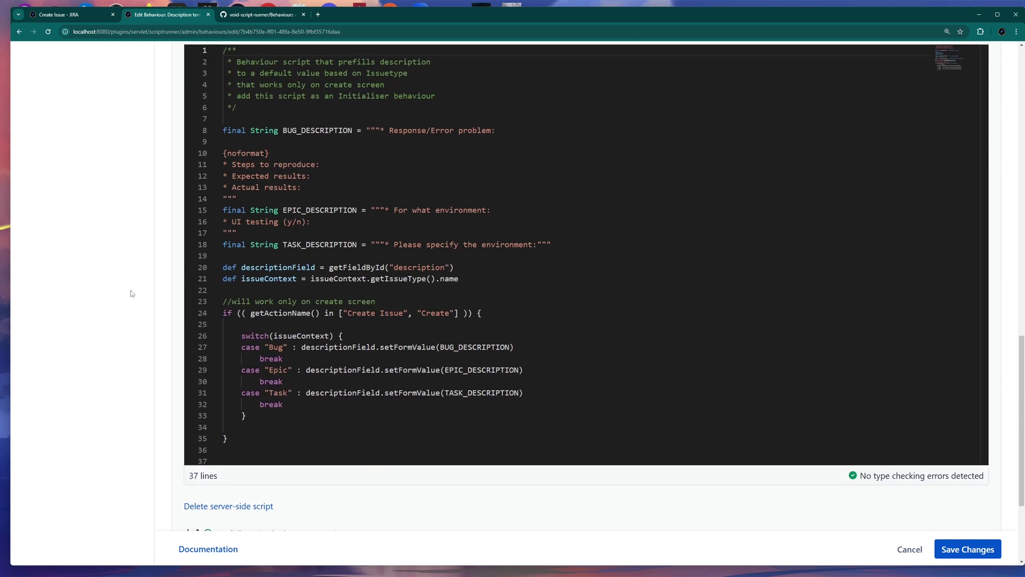
scroll(128, 293, "up", 2)
scroll(129, 298, "down", 1)
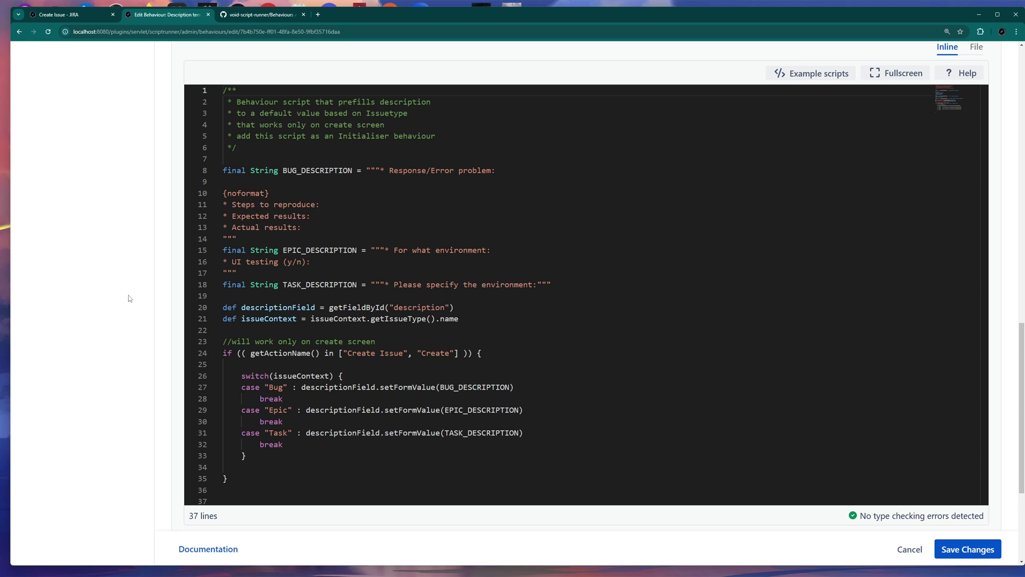
scroll(142, 292, "down", 4)
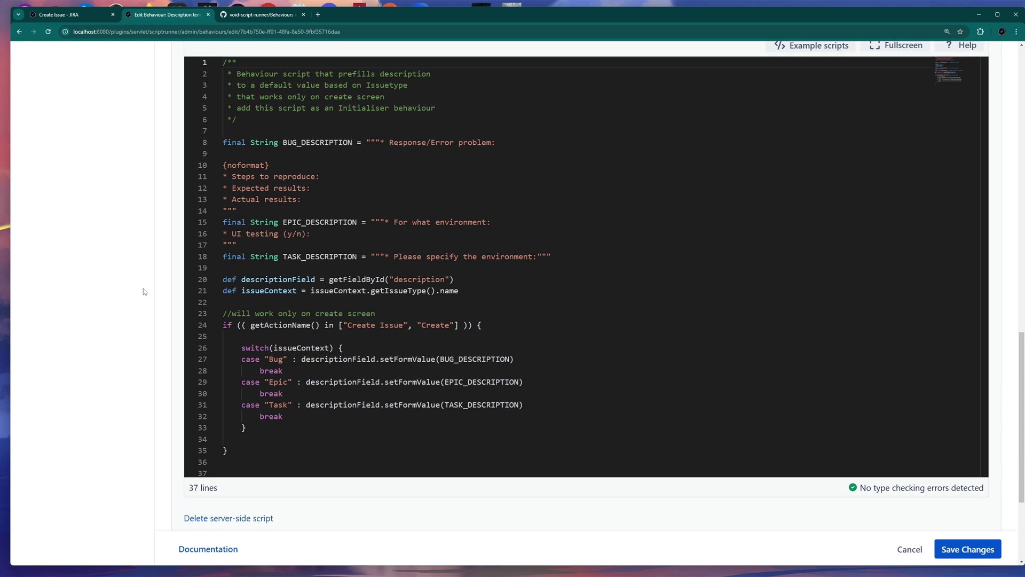
scroll(150, 360, "up", 8)
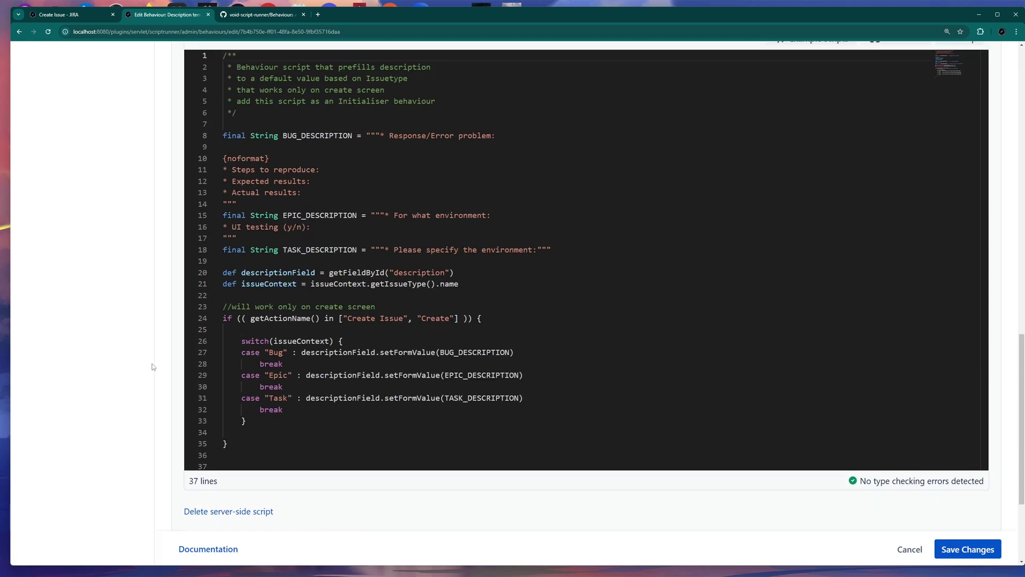
scroll(160, 226, "down", 5)
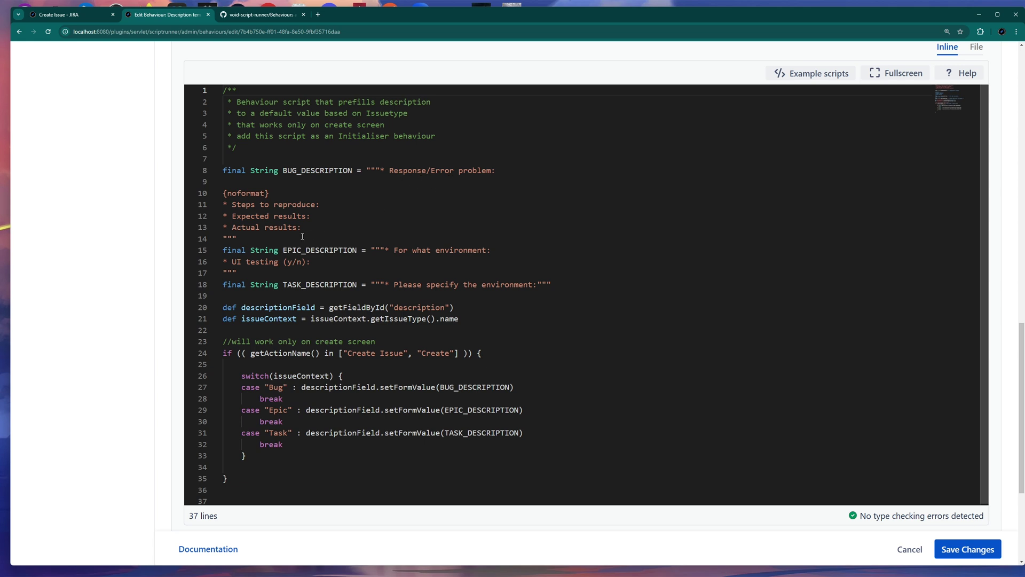
Try to rename the BUG_DESCRIPTION variable on line 8 of the script to Bx, and undo the change.
left_click_drag(352, 170, 290, 169)
type("x")
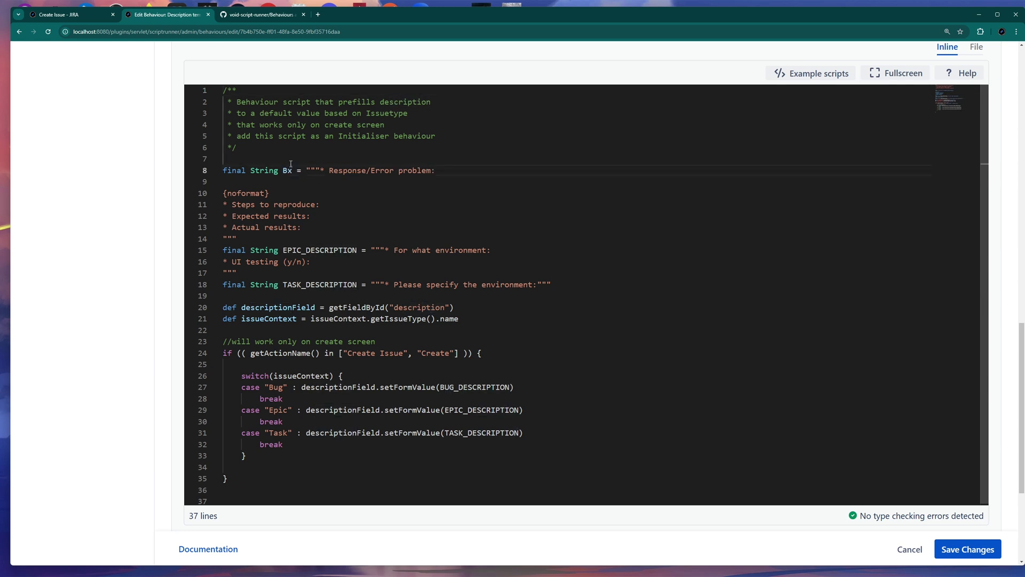
key("BackSpace")
key("BackSpace")
key("ctrl+z")
key("ctrl+z")
left_click(355, 175)
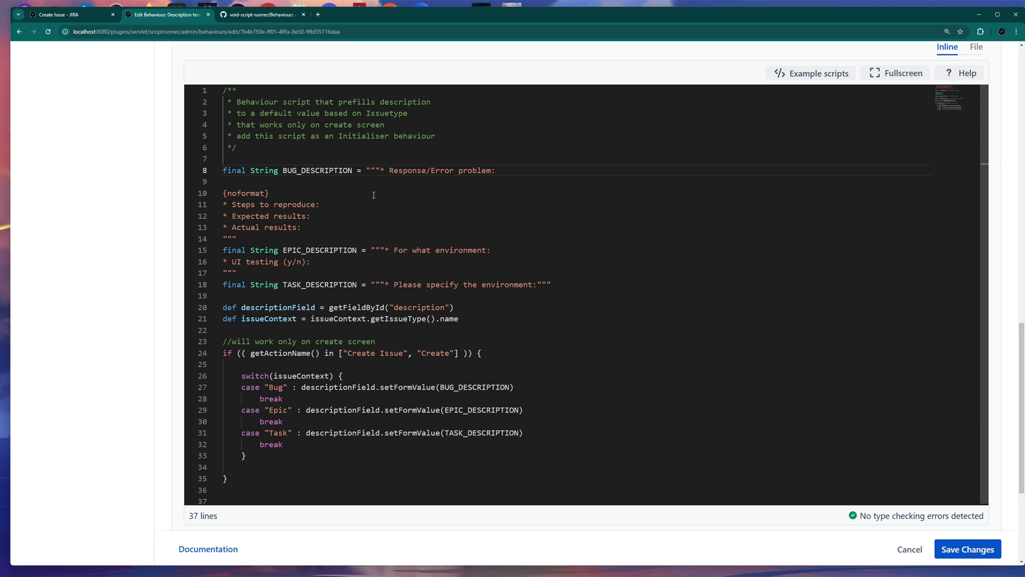
Try adding a quotation mark at the end of the comment on line 5 of the script, and remove it.
double_click(377, 174)
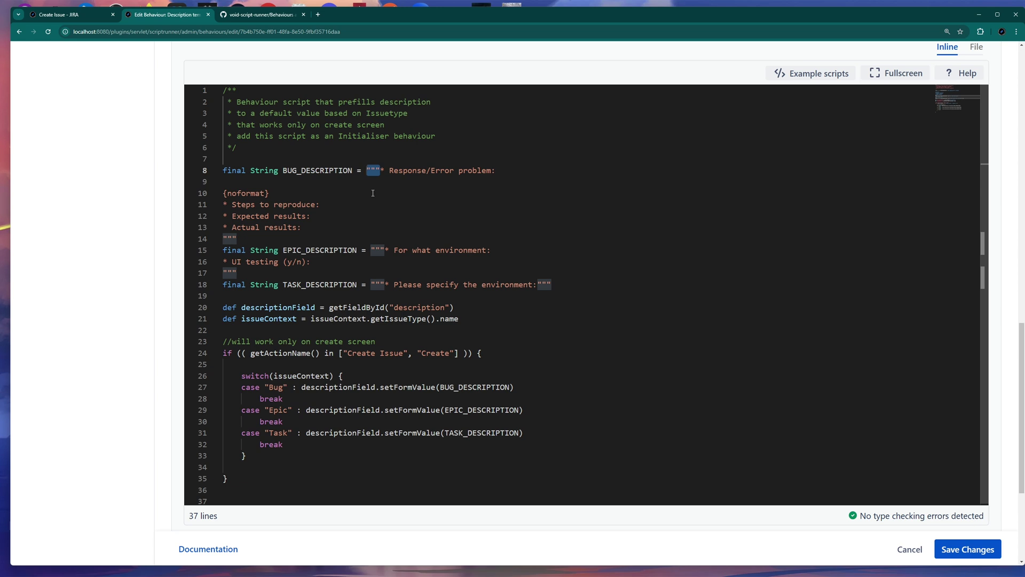
left_click(455, 133)
type("\"")
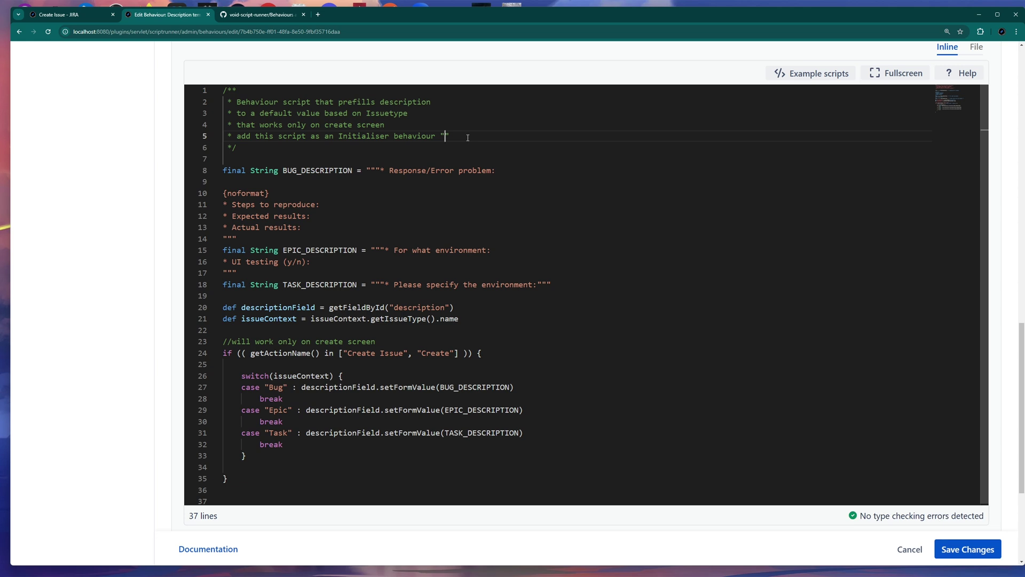
key("BackSpace")
key("BackSpace")
key("BackSpace")
Examine the triple quotes around the bug template and highlight the template text between them.
left_click_drag(381, 171, 367, 171)
left_click(253, 237)
left_click_drag(380, 171, 379, 223)
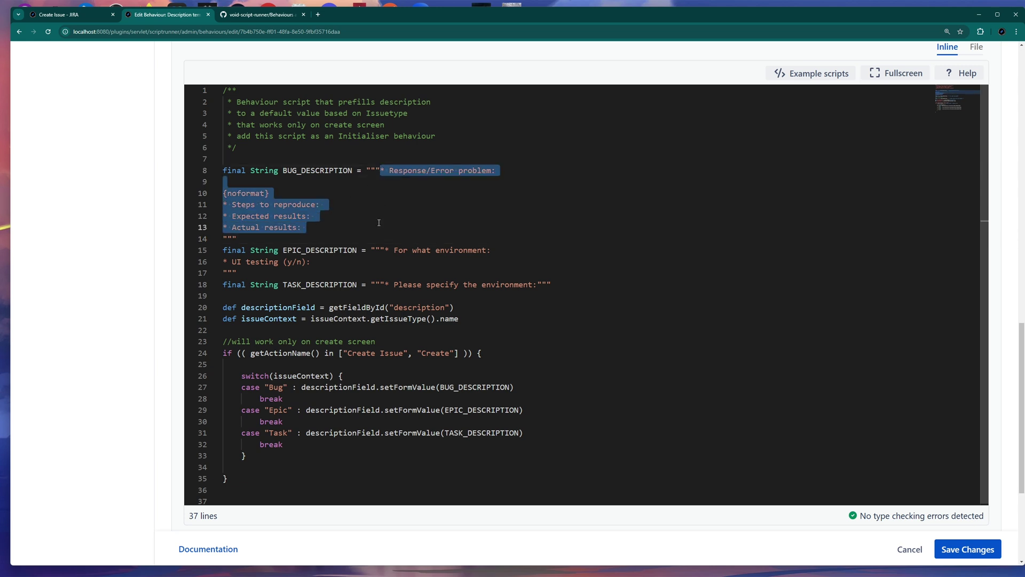
Add a bulleted list with the items Test and Test2 to the Description of the new issue draft.
left_click(89, 18)
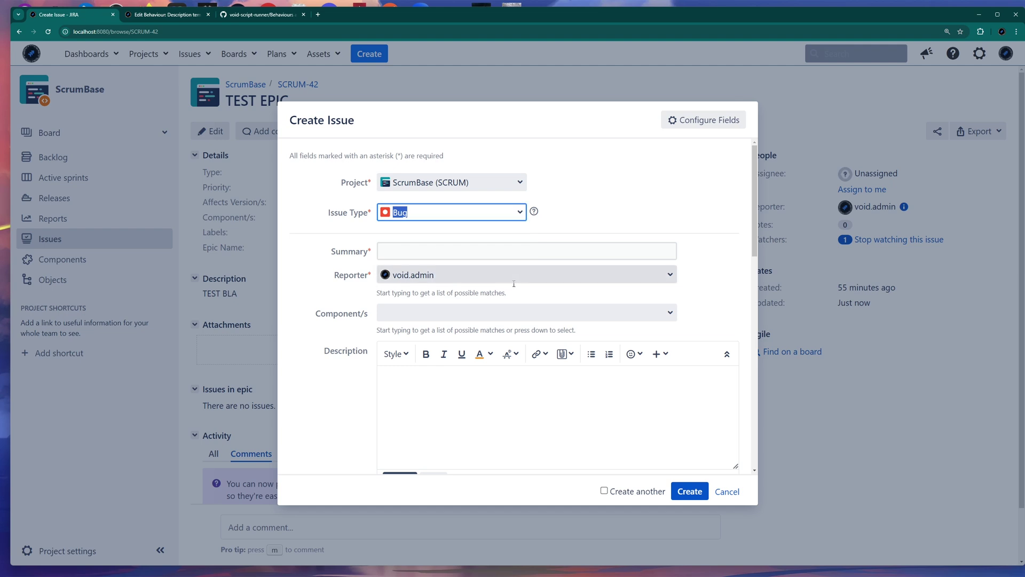
scroll(350, 258, "down", 3)
scroll(350, 258, "up", 2)
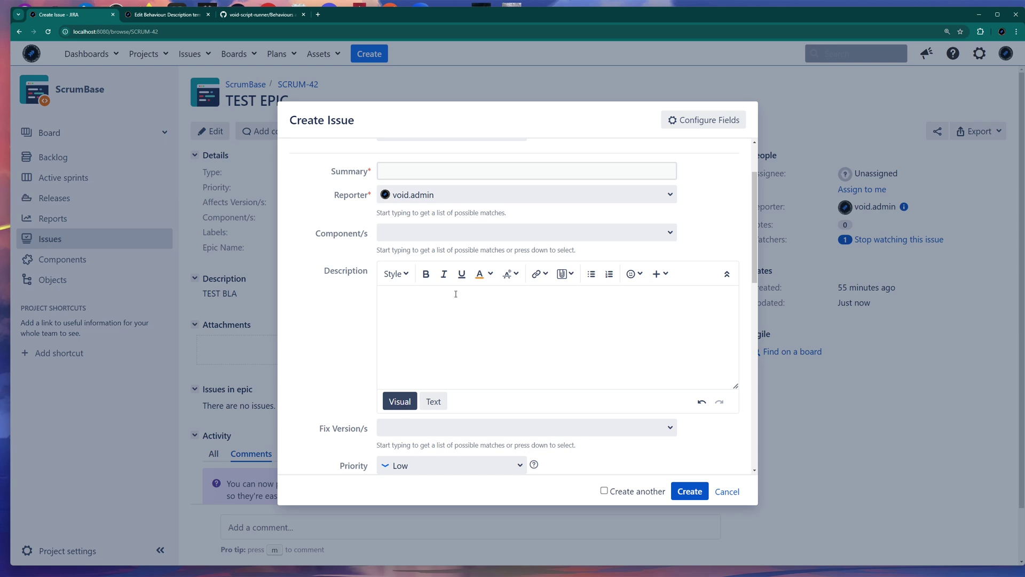
left_click(591, 273)
type("Test")
key("Return")
type("Test2")
Colour both bulleted items in the Description light blue.
left_click_drag(454, 311, 406, 296)
left_click(490, 273)
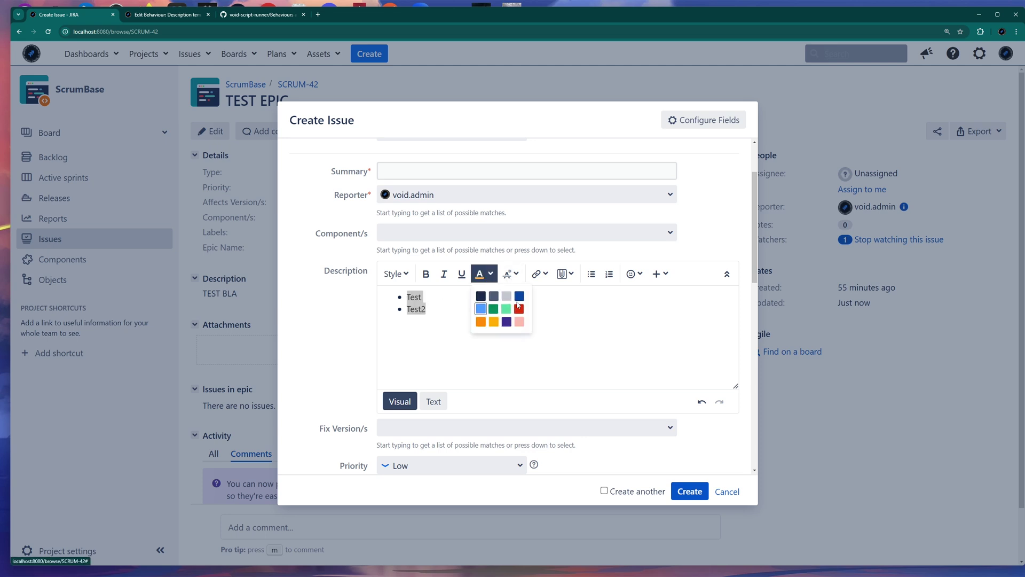
left_click(480, 309)
left_click(439, 318)
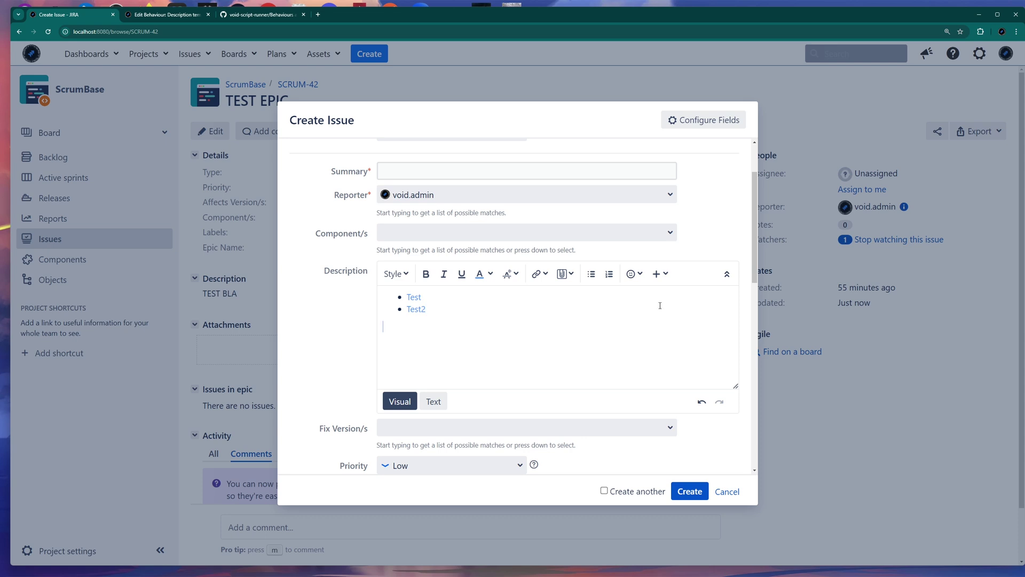
Insert a smiling emoji and a code block below the bulleted list in the Description.
left_click(634, 273)
left_click(549, 296)
left_click(660, 273)
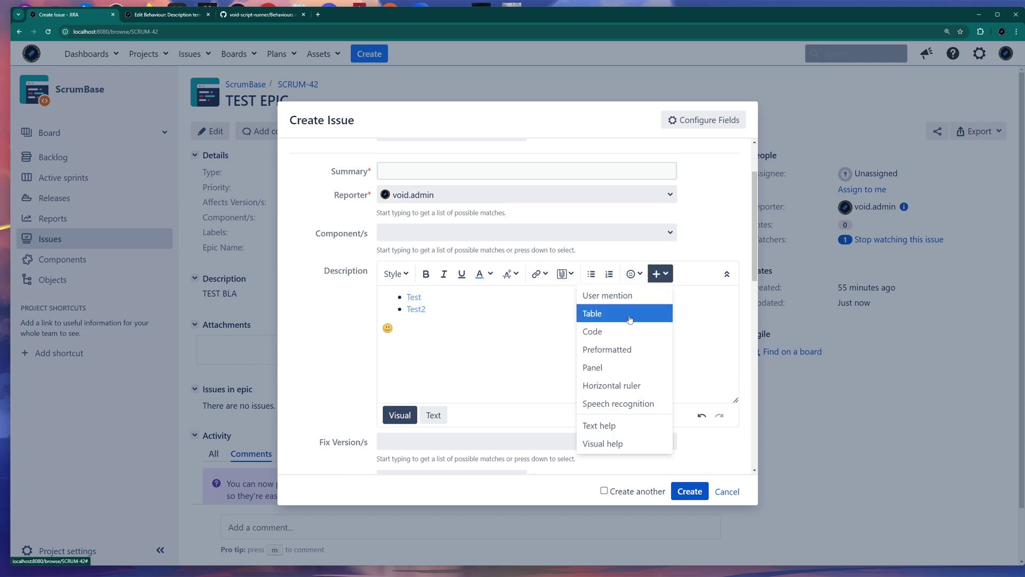
left_click(599, 331)
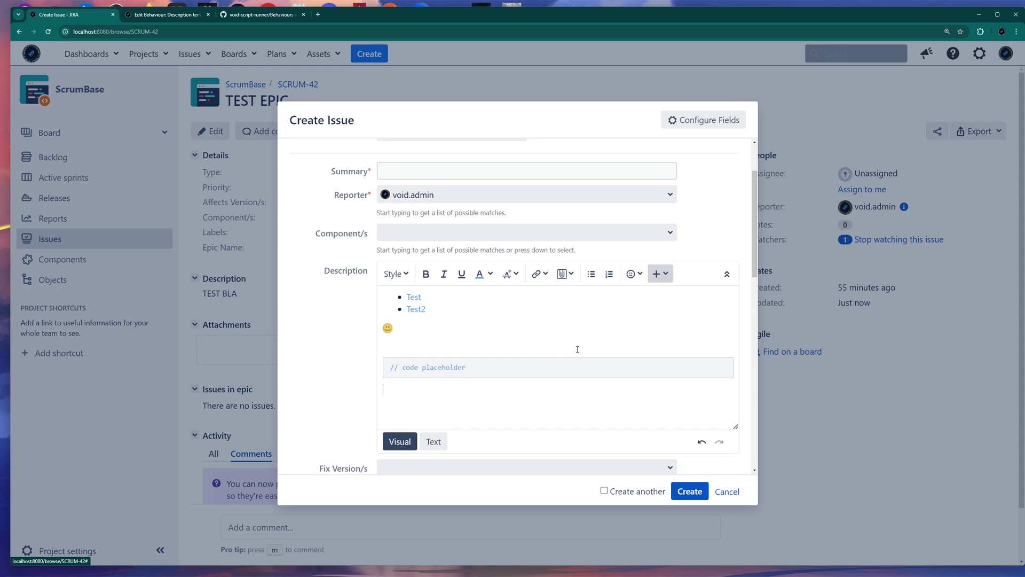
left_click(426, 393)
Show the Description as wiki markup text, highlight all of it, and return to the behaviour script.
left_click(436, 443)
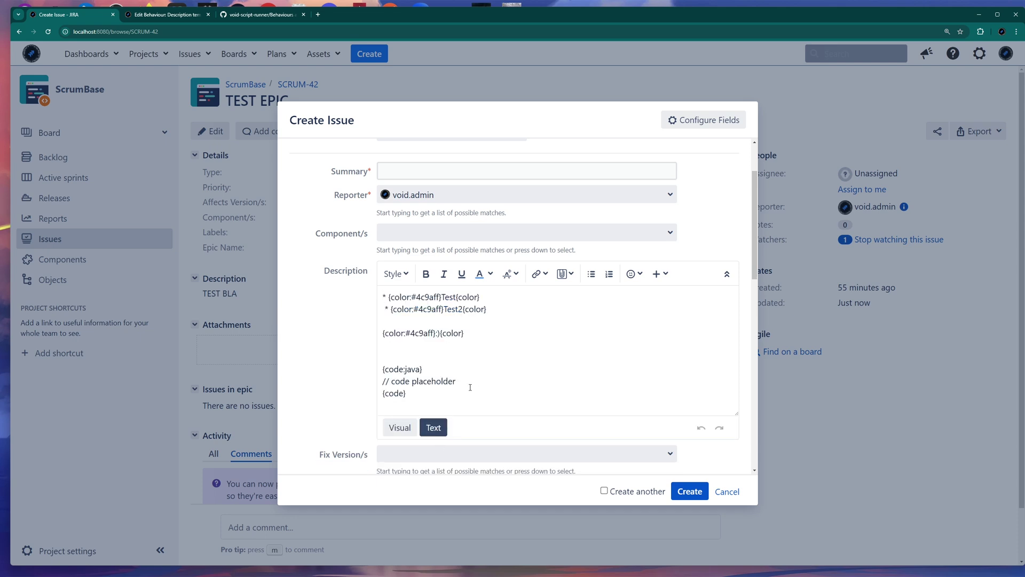
left_click_drag(472, 398, 376, 289)
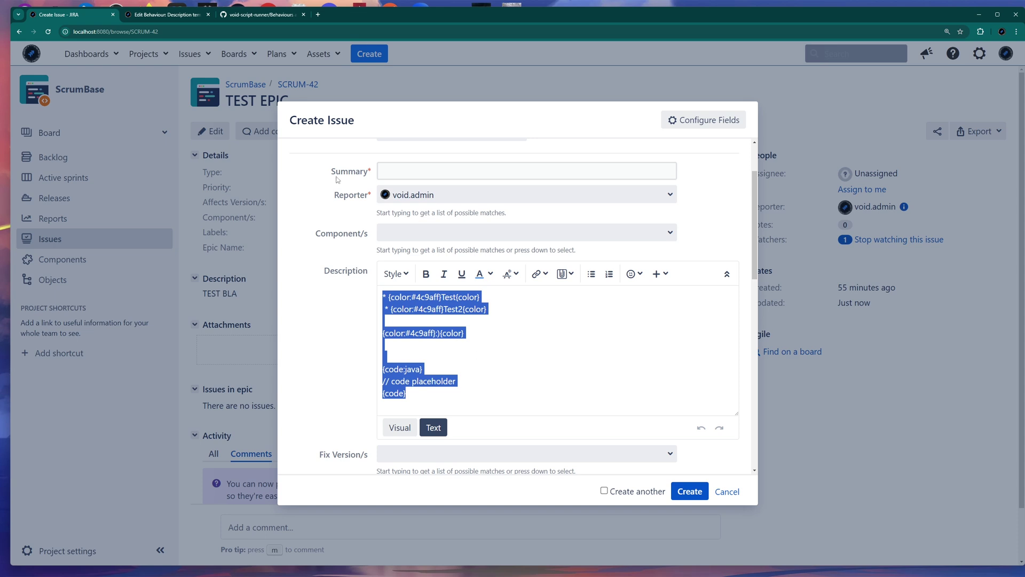
left_click(163, 14)
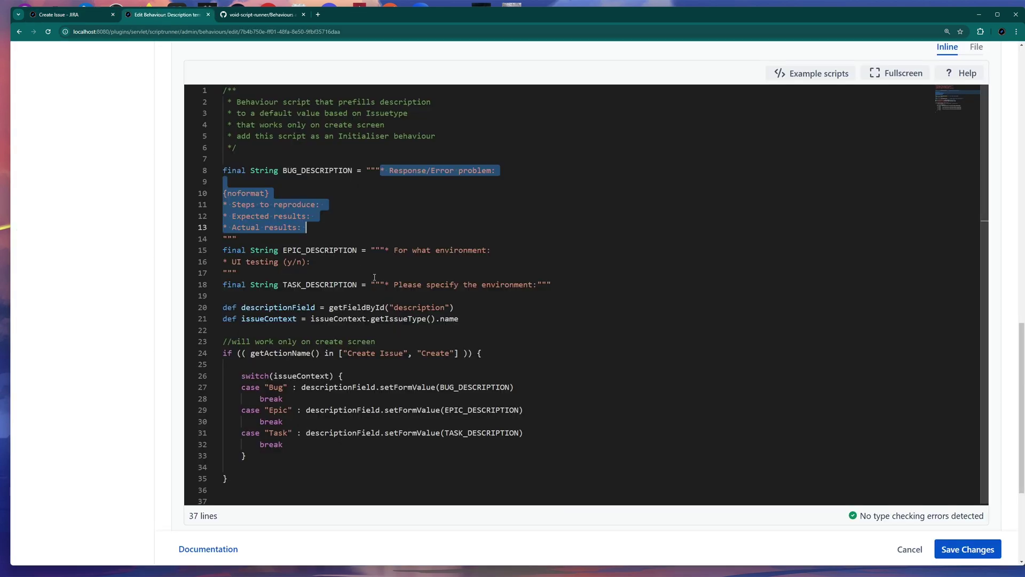
Examine the descriptionField and issueContext definitions on lines 20 and 21 of the script.
left_click(396, 197)
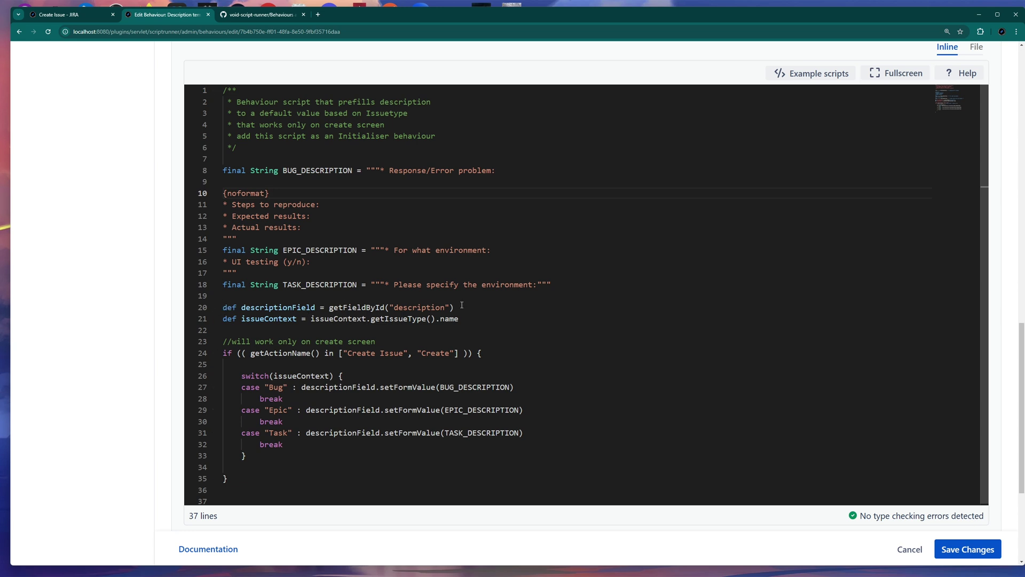
left_click_drag(316, 307, 251, 319)
left_click(294, 319)
left_click_drag(461, 307, 329, 307)
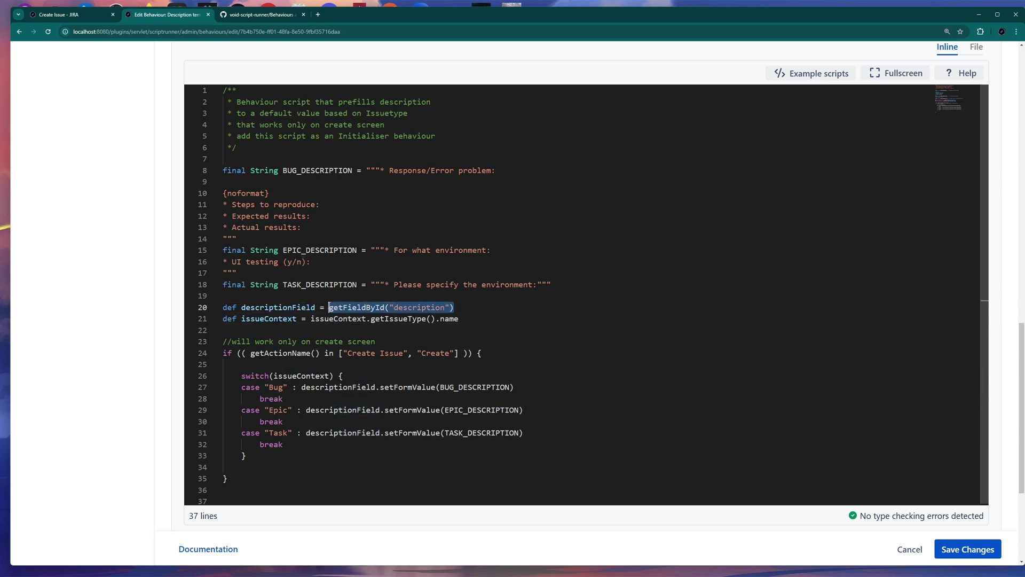
left_click_drag(459, 319, 311, 318)
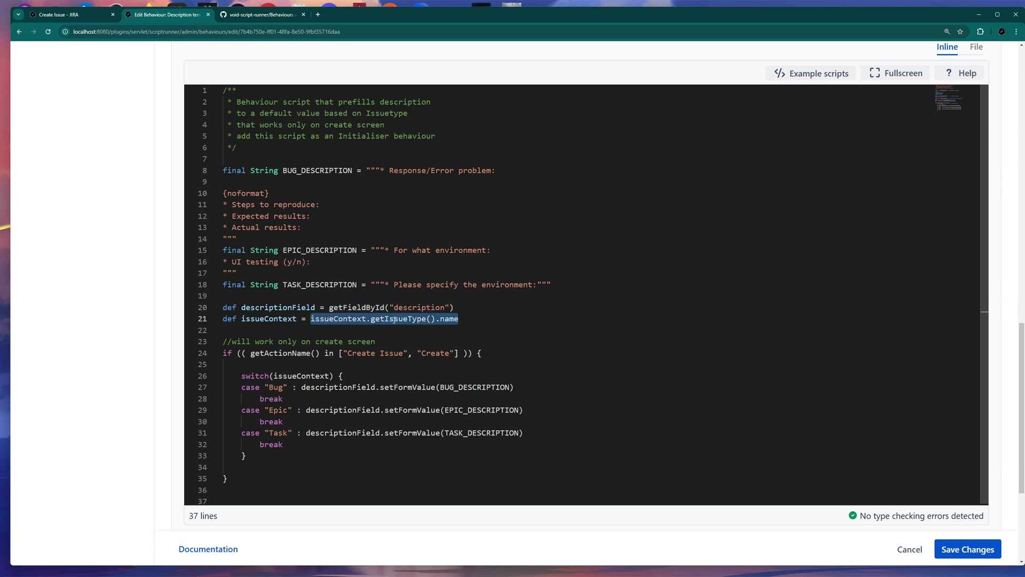
mouse_move(461, 318)
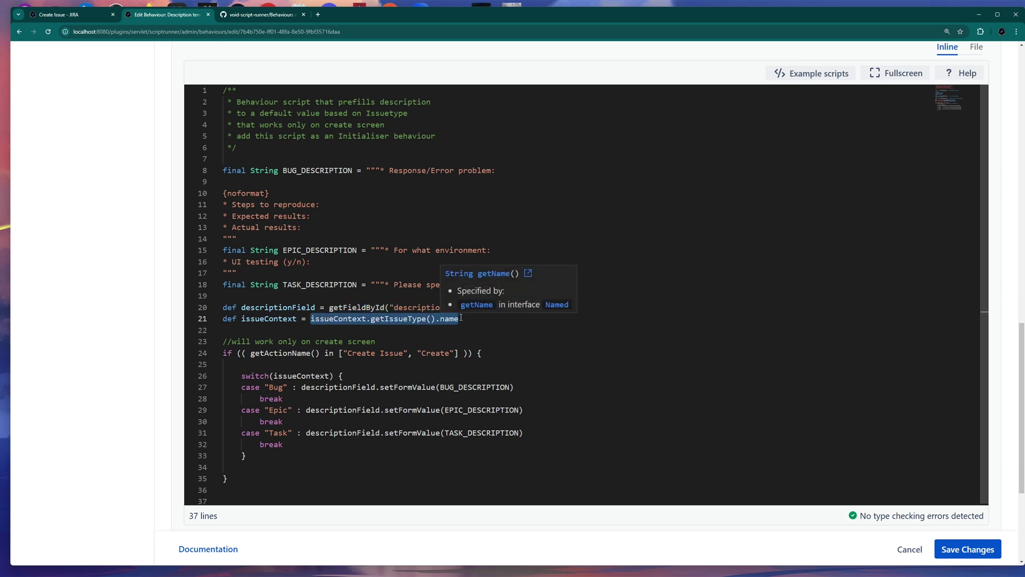
left_click(470, 318)
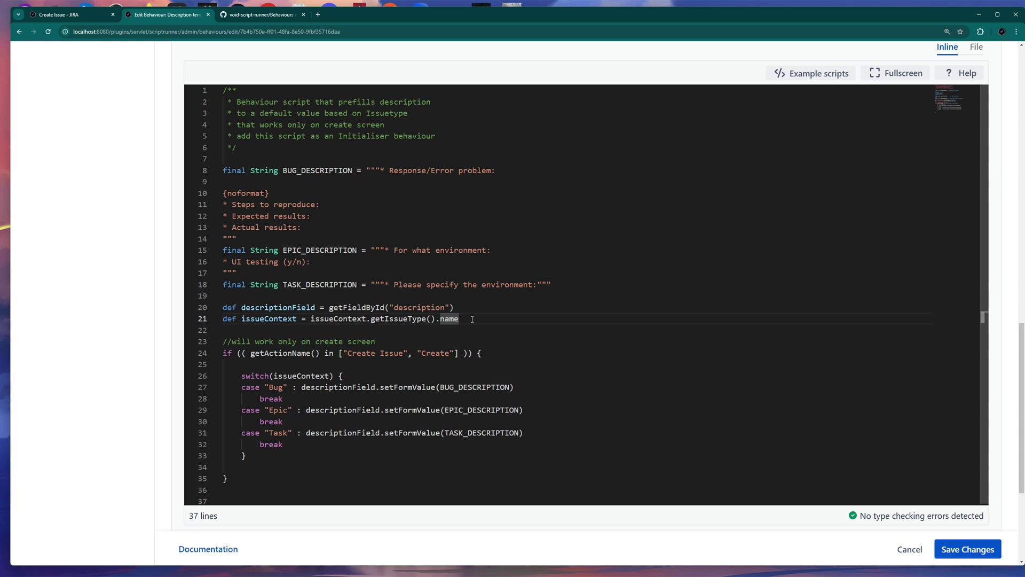
left_click(409, 340)
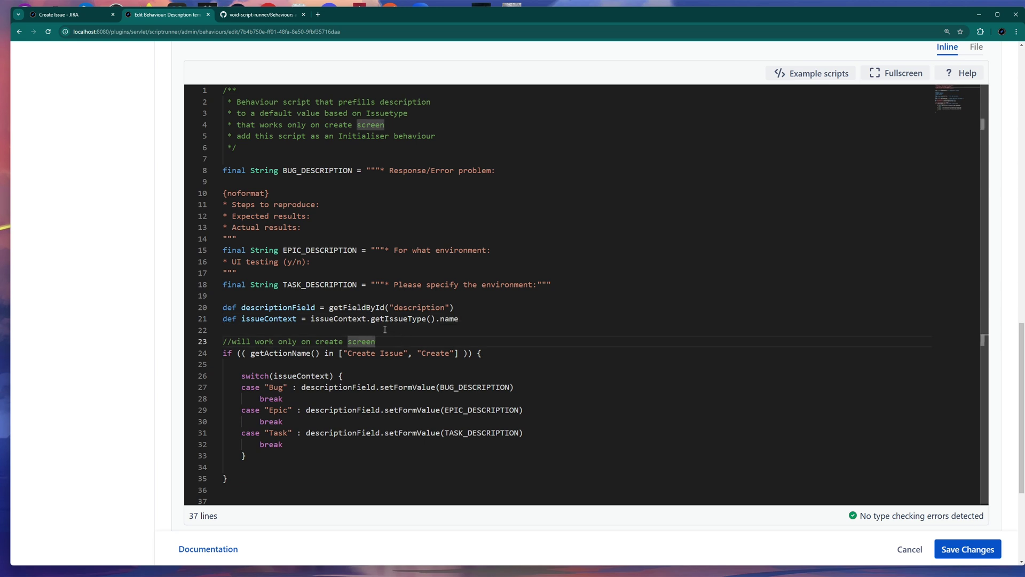
Examine the switch block for Bug, Epic and Task and the create-screen condition enclosing it.
left_click_drag(244, 375, 297, 446)
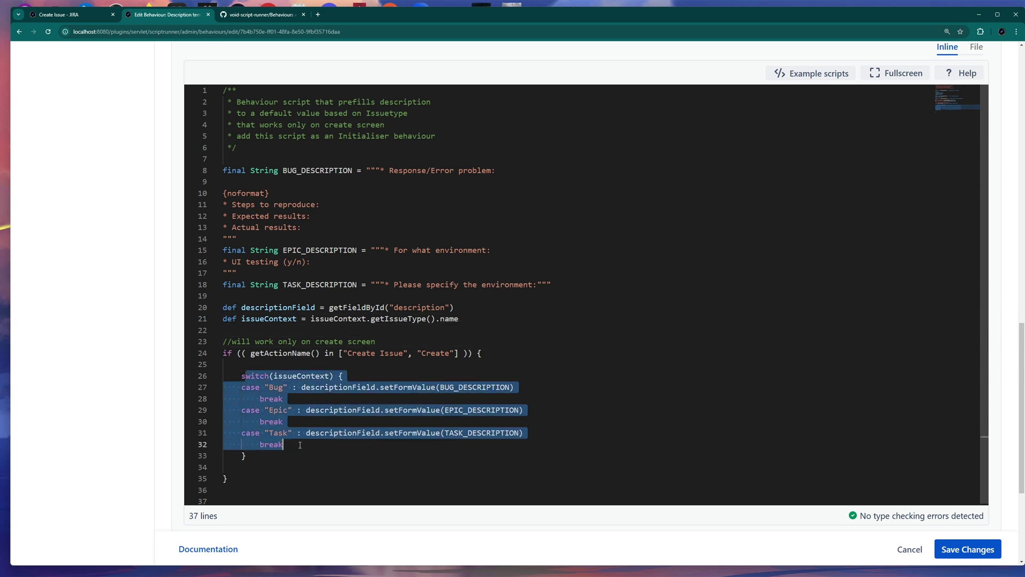
left_click(301, 444)
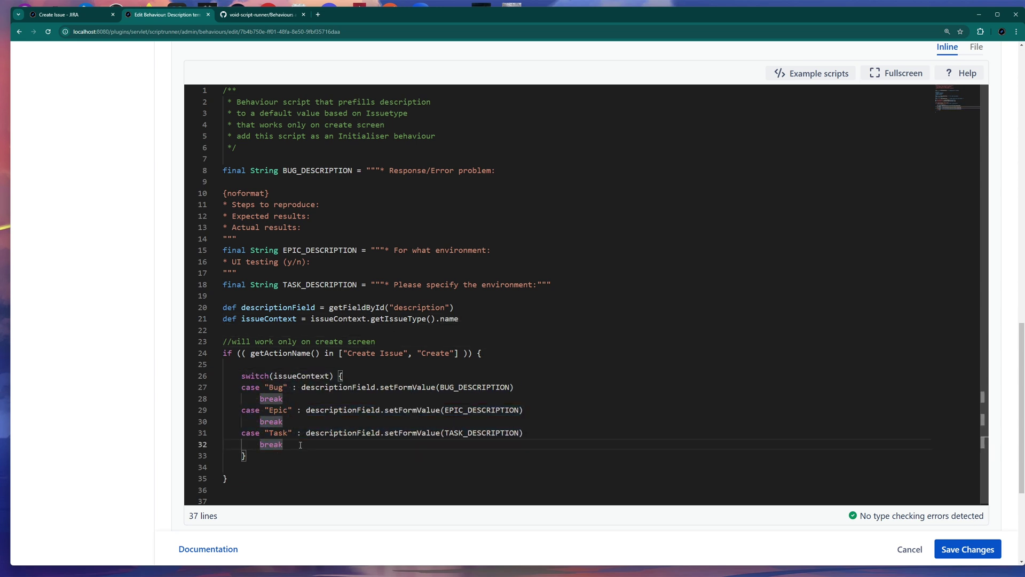
left_click(285, 356)
left_click(247, 363)
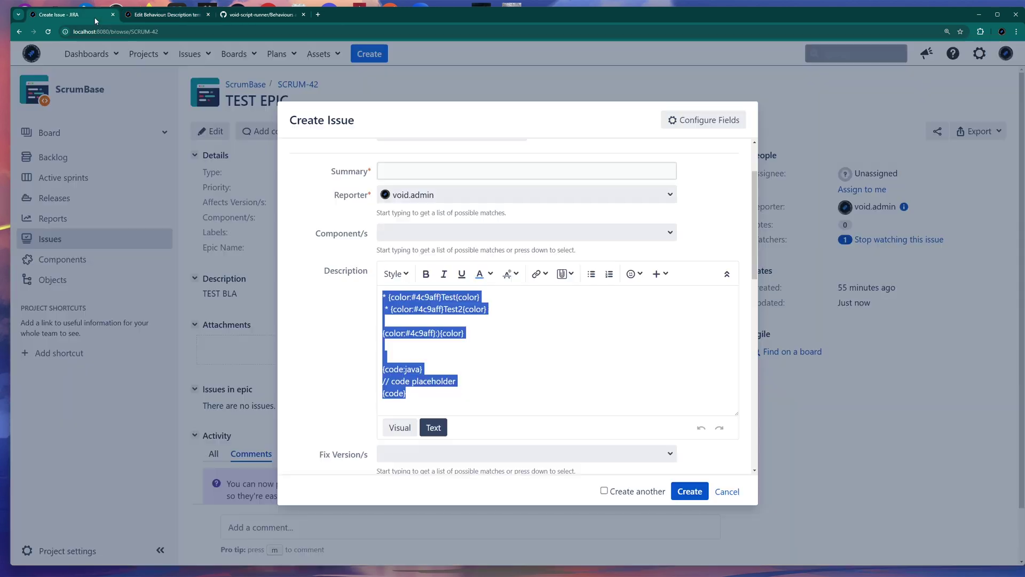
Return to the new issue draft and discard it.
left_click(69, 14)
left_click(720, 489)
left_click(552, 128)
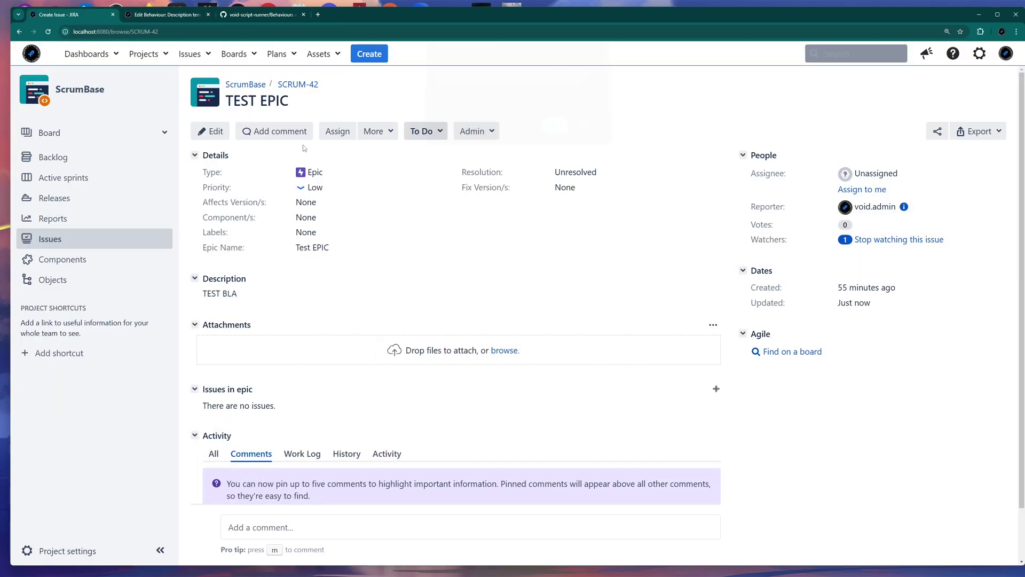
Open SCRUM-42 for editing, check its Description text on the edit screen, and cancel the edit.
left_click(211, 131)
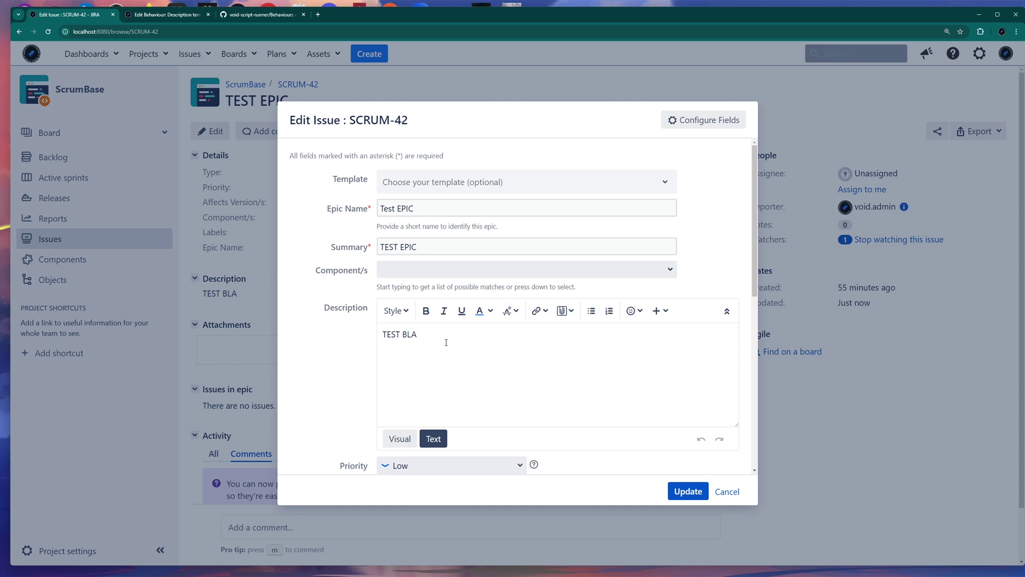
left_click_drag(422, 335, 374, 336)
left_click(729, 491)
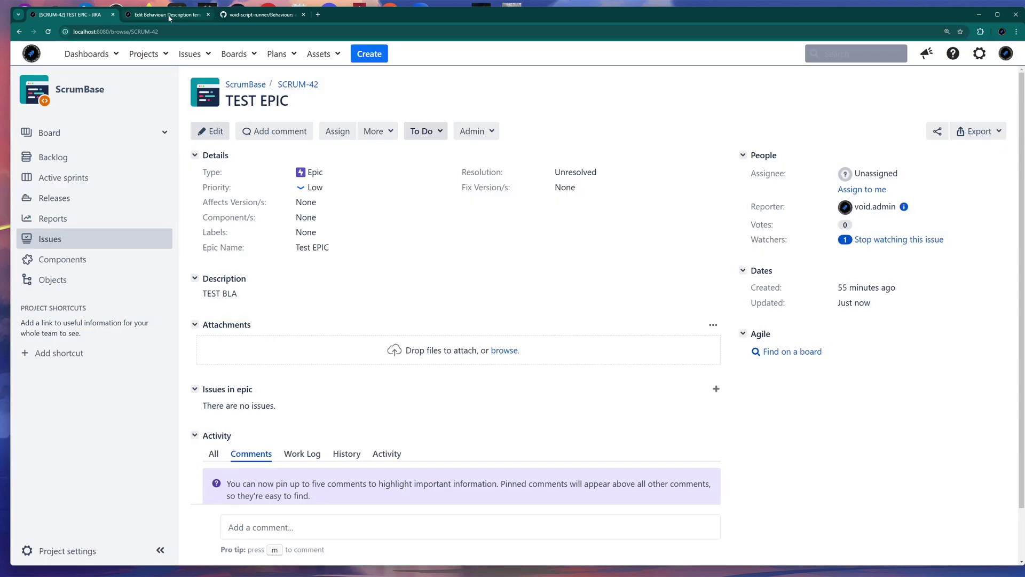
Examine the create-screen condition on line 24 and the issueContext definition on line 21 of the behaviour script, glancing back at SCRUM-42.
left_click(169, 18)
scroll(150, 221, "up", 1)
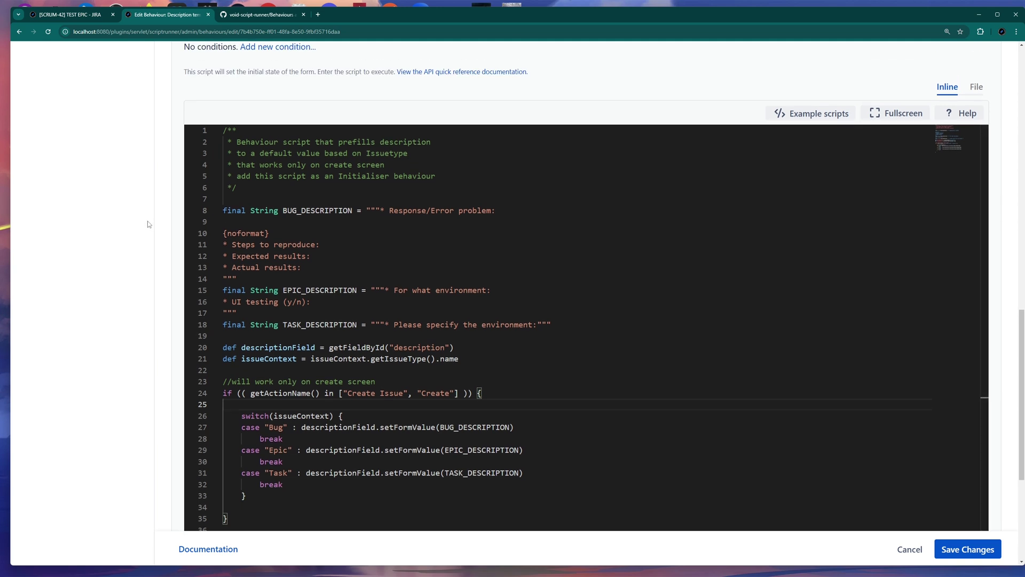
scroll(148, 225, "down", 2)
key("ctrl+shift+Tab")
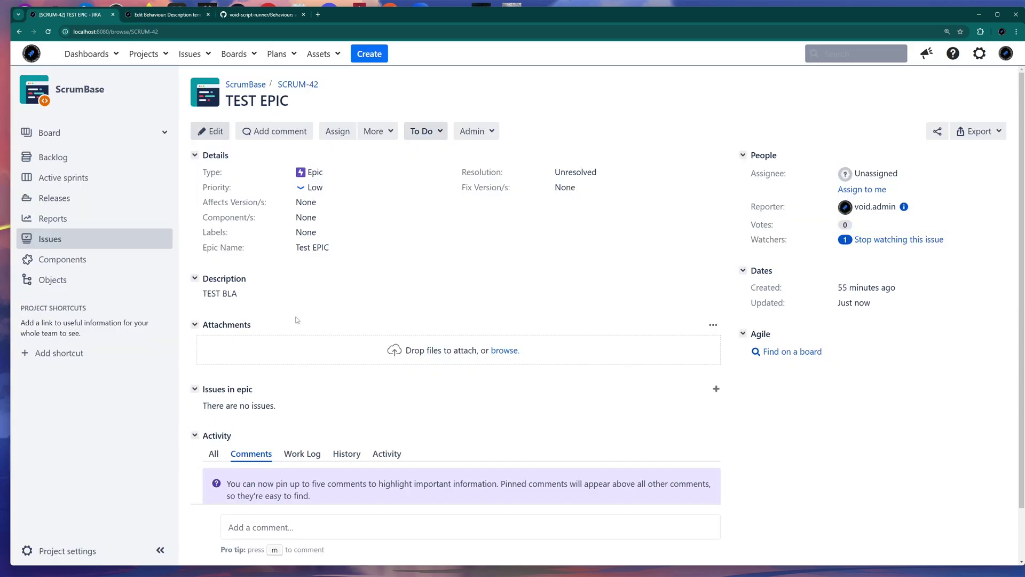
key("ctrl+Tab")
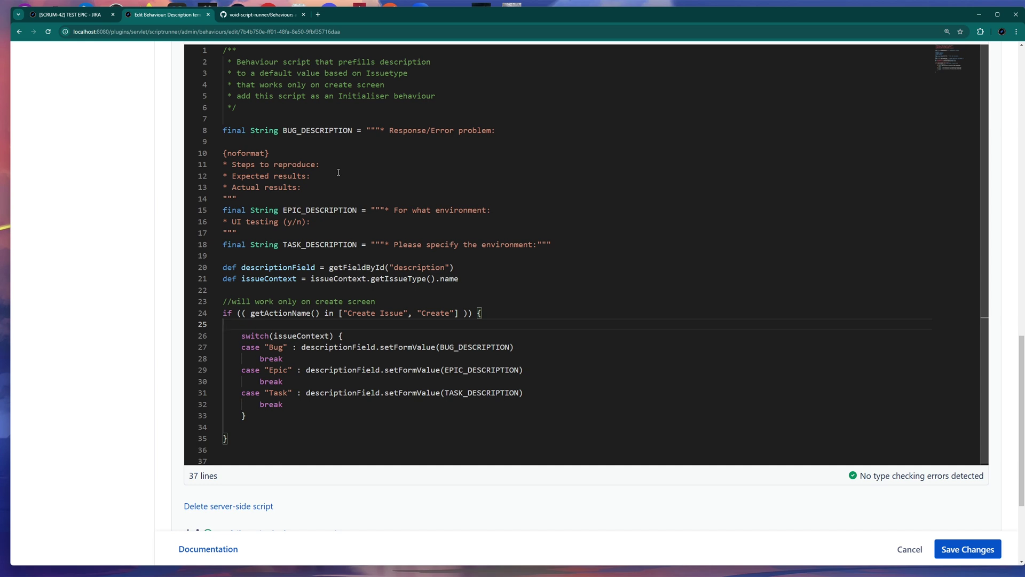
left_click_drag(486, 315, 223, 313)
left_click(363, 327)
mouse_move(481, 279)
left_mouse_down()
mouse_move(367, 279)
mouse_move(488, 281)
left_mouse_up()
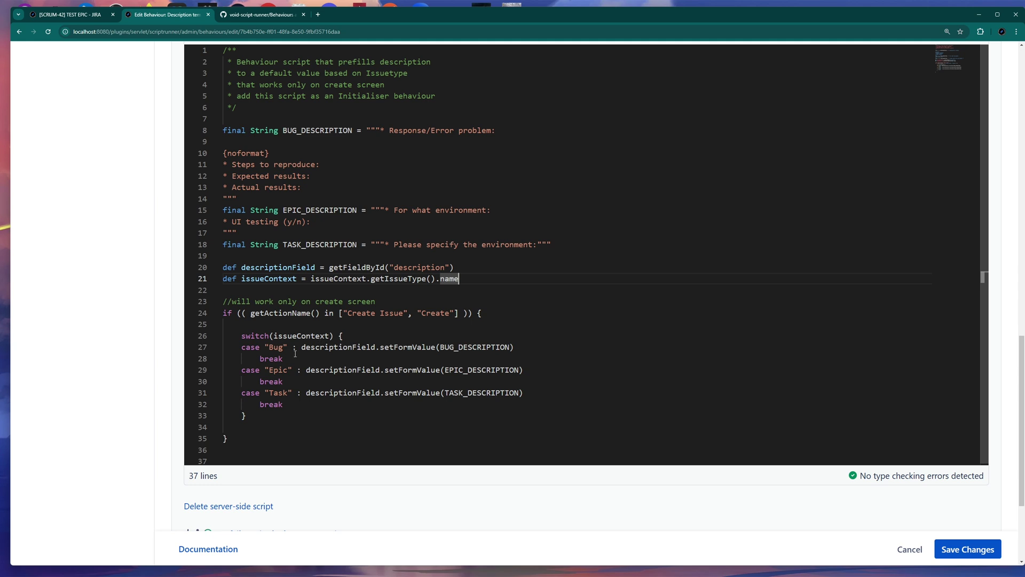
Examine the script's Bug case, the BUG_DESCRIPTION text it uses, and the whole switch block.
double_click(276, 348)
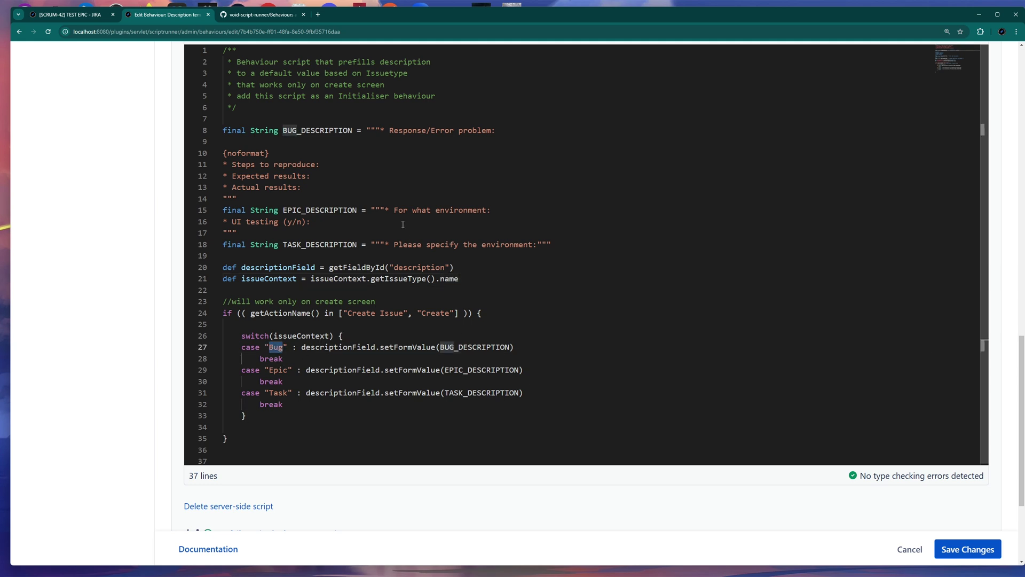
left_click_drag(366, 130, 356, 187)
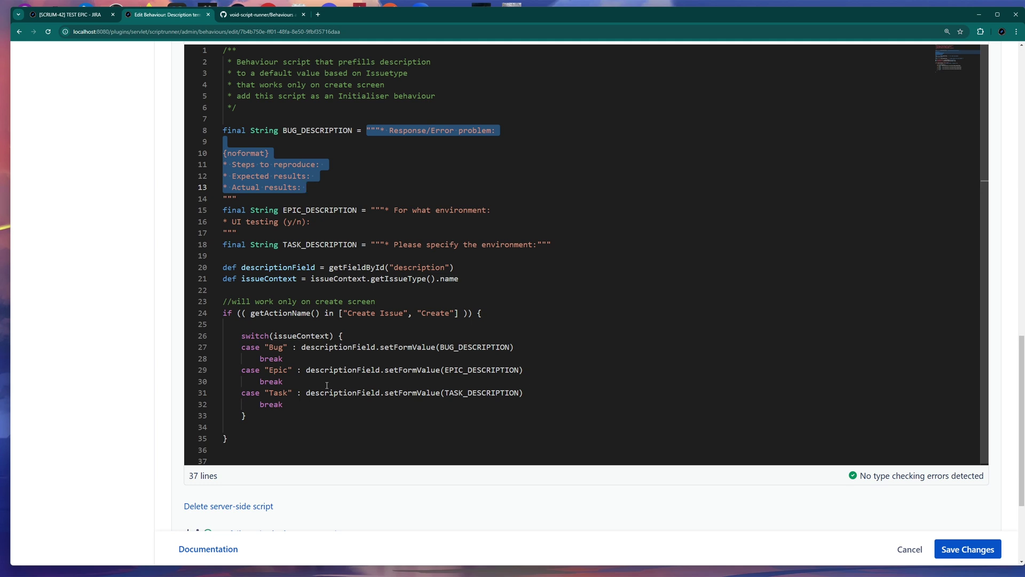
left_click(355, 334)
left_click_drag(270, 417, 237, 336)
left_click(353, 336)
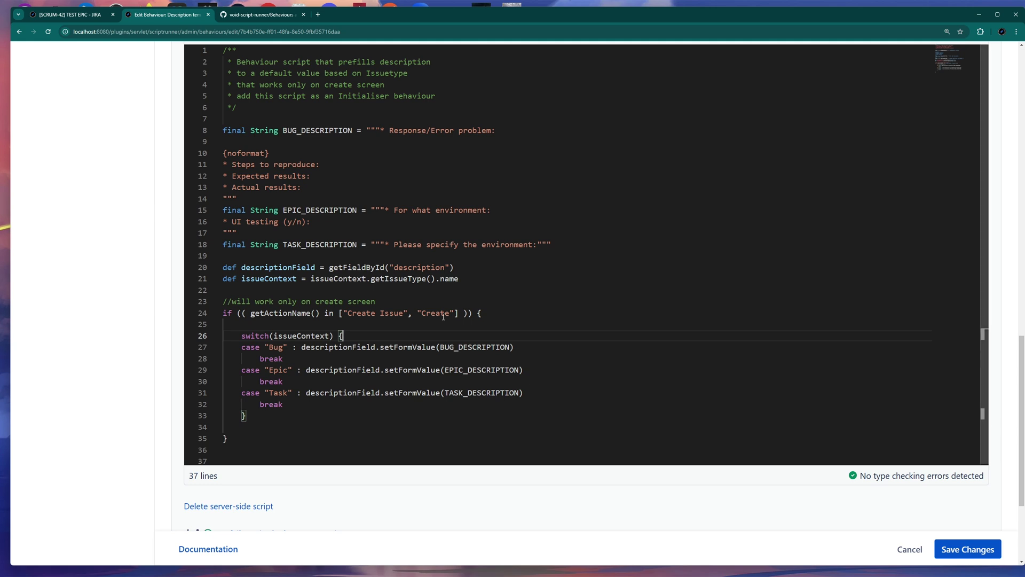
Save the changes to the Description template behaviour.
scroll(142, 344, "up", 3)
scroll(142, 343, "down", 5)
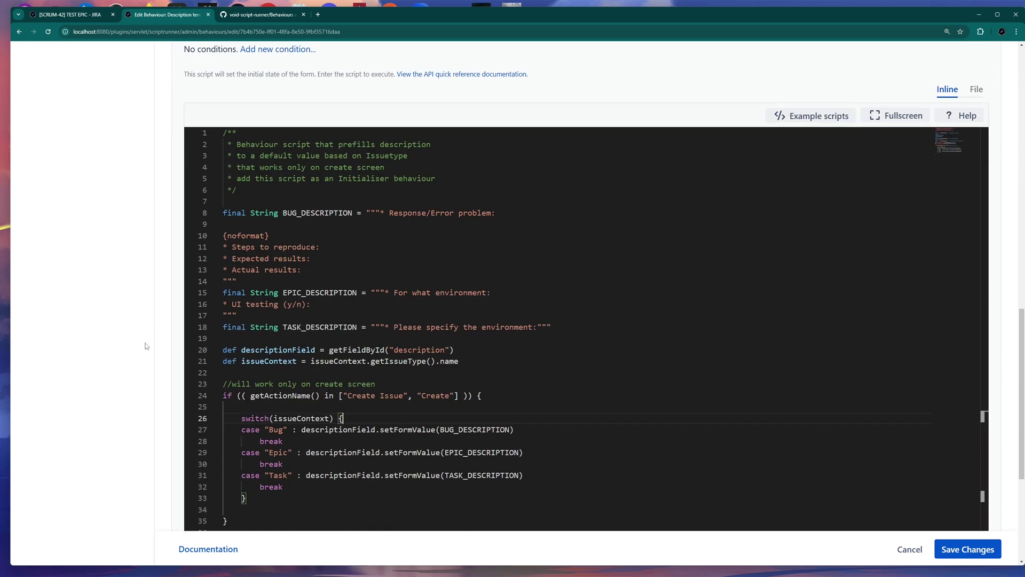
left_click(968, 549)
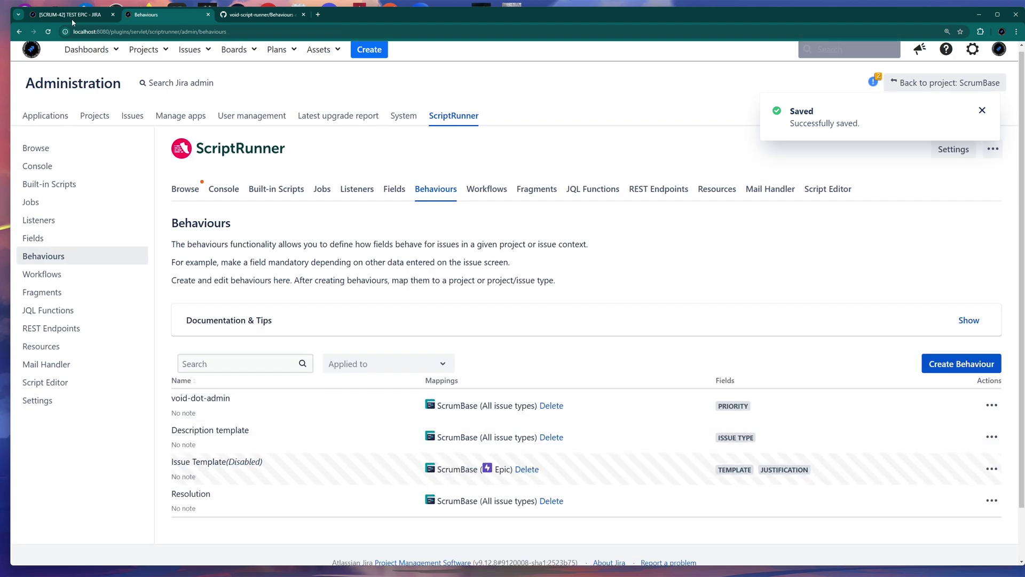
Start a new issue from the SCRUM-42 page and check its Bug description template in Visual mode.
key("ctrl+shift+Tab")
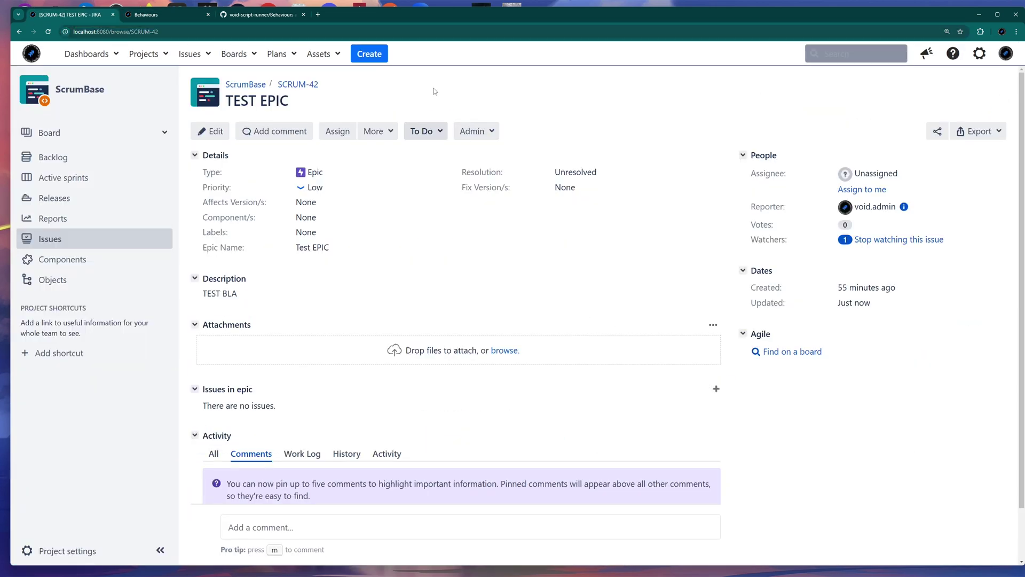
left_click(371, 57)
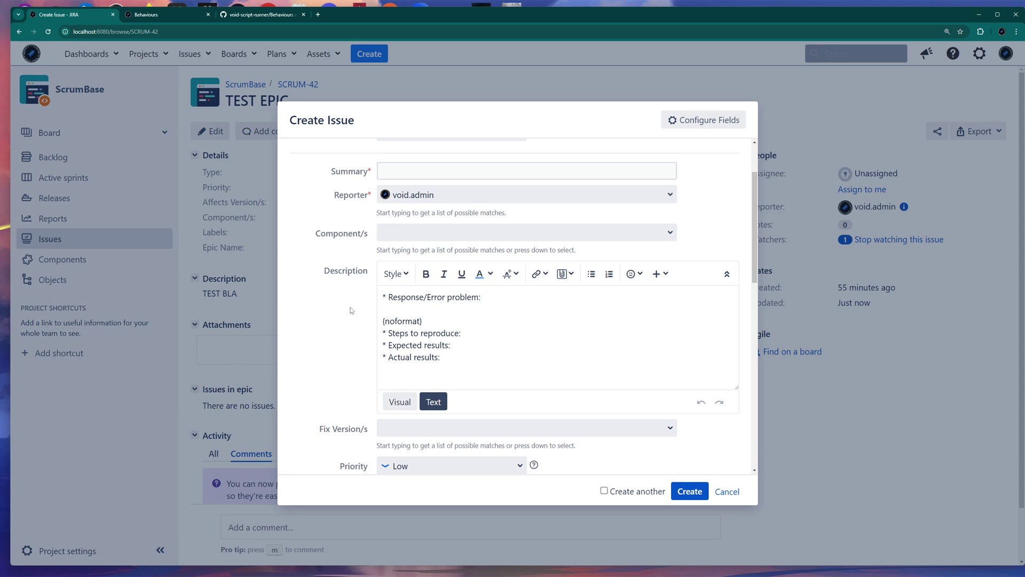
left_click(400, 401)
left_click(432, 374)
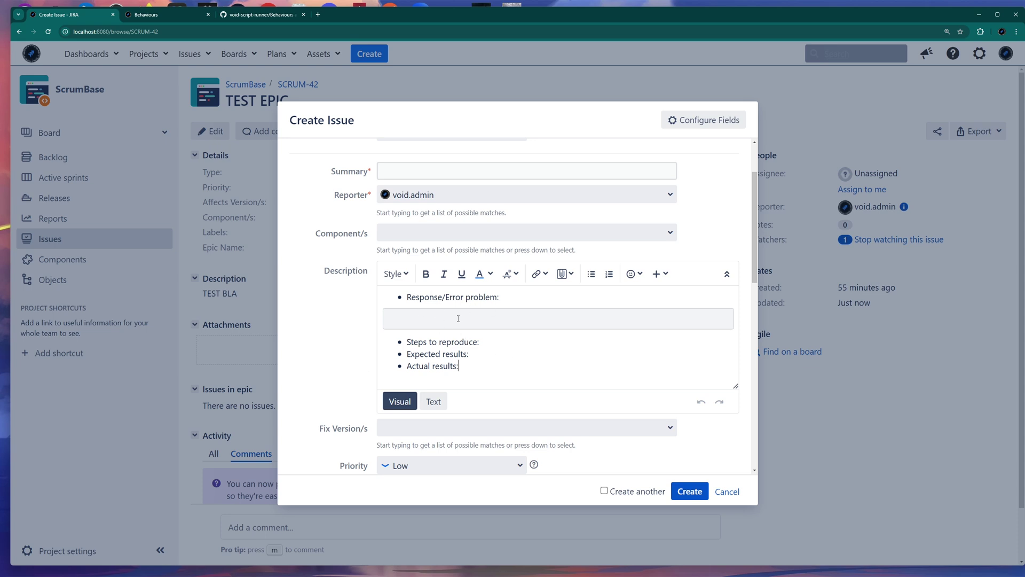
Switch the new issue's type to Task and then to Epic, checking the Description template of each.
scroll(377, 313, "up", 3)
left_click(447, 211)
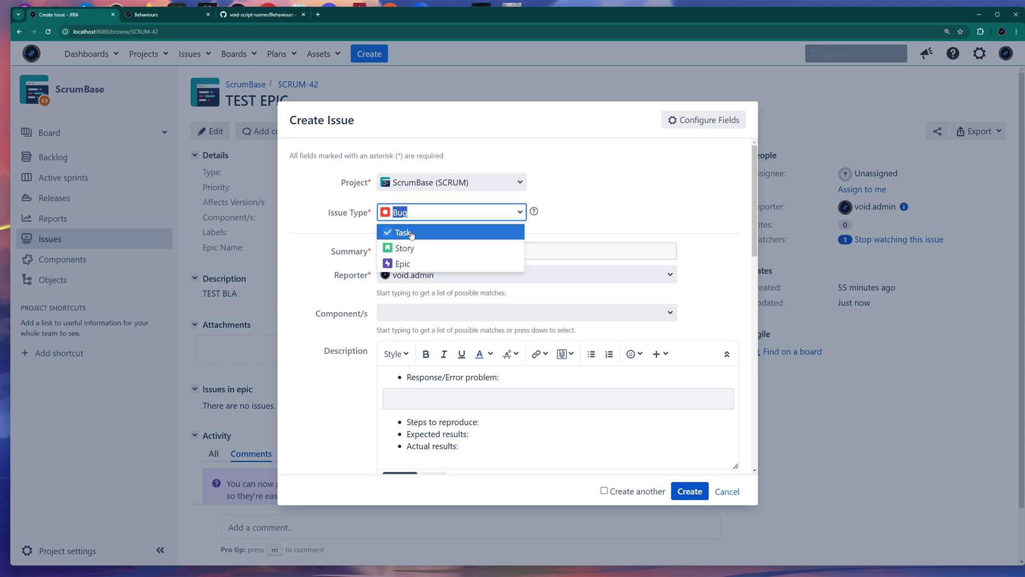
left_click(422, 228)
scroll(449, 284, "down", 2)
scroll(449, 283, "up", 3)
left_click(438, 212)
left_click(415, 265)
scroll(348, 324, "down", 3)
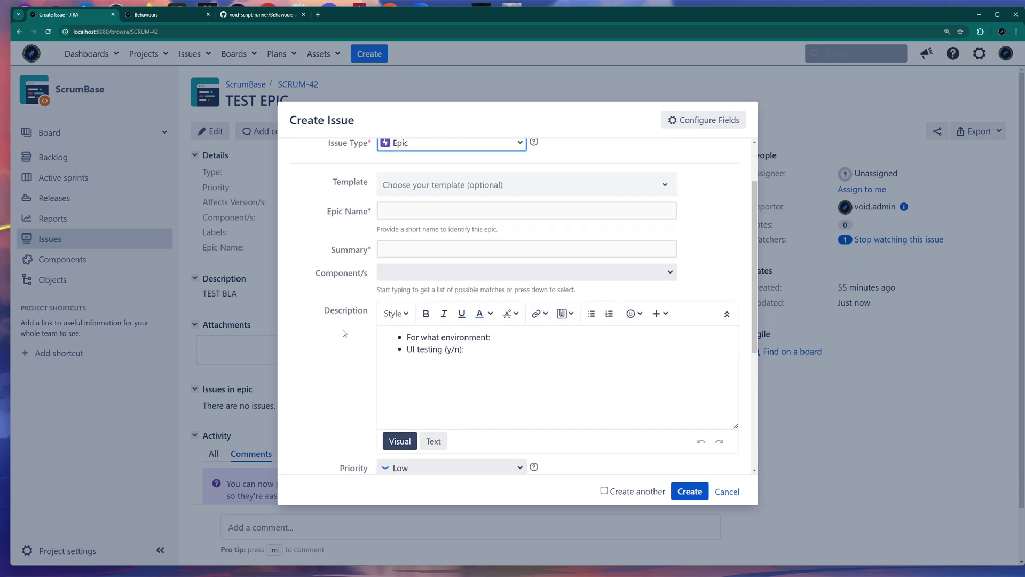
scroll(349, 332, "up", 3)
scroll(348, 327, "down", 3)
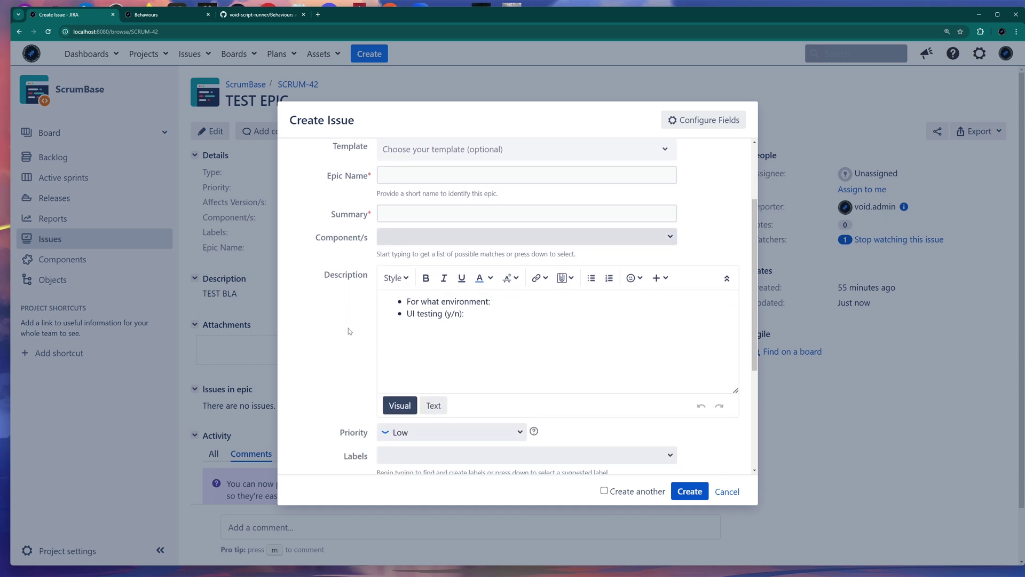
Cancel the new Epic draft and discard its entered data.
left_click(724, 491)
key("Return")
scroll(352, 321, "up", 1)
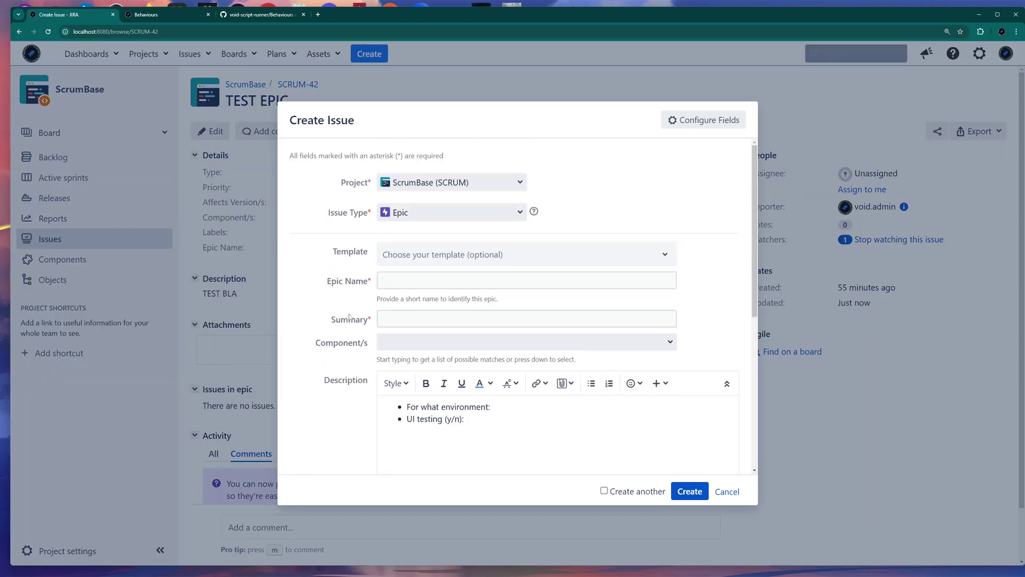
left_click(732, 496)
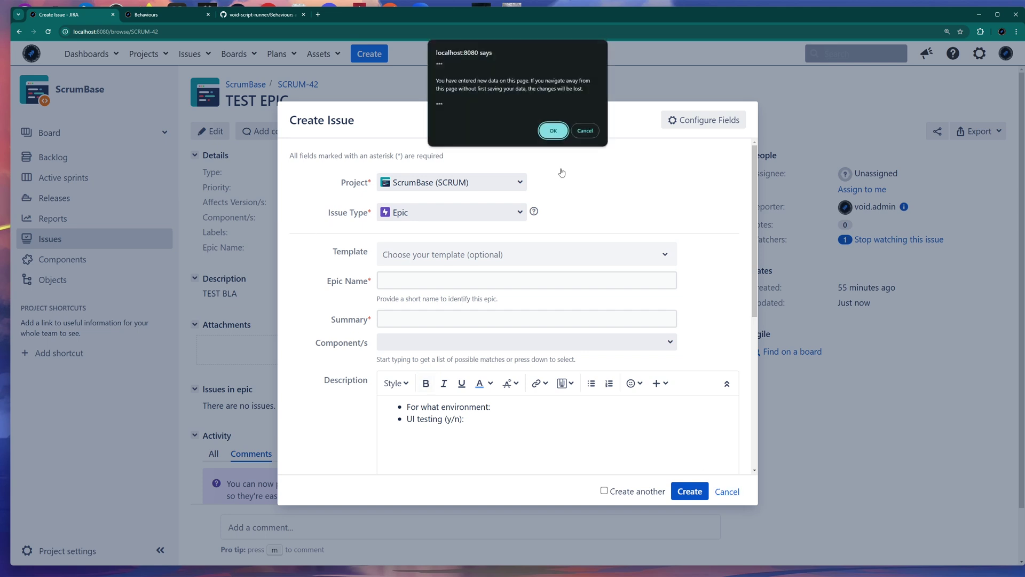
key("Return")
Check the Description of SCRUM-42 on its edit screen and leave without updating the issue.
left_click(220, 134)
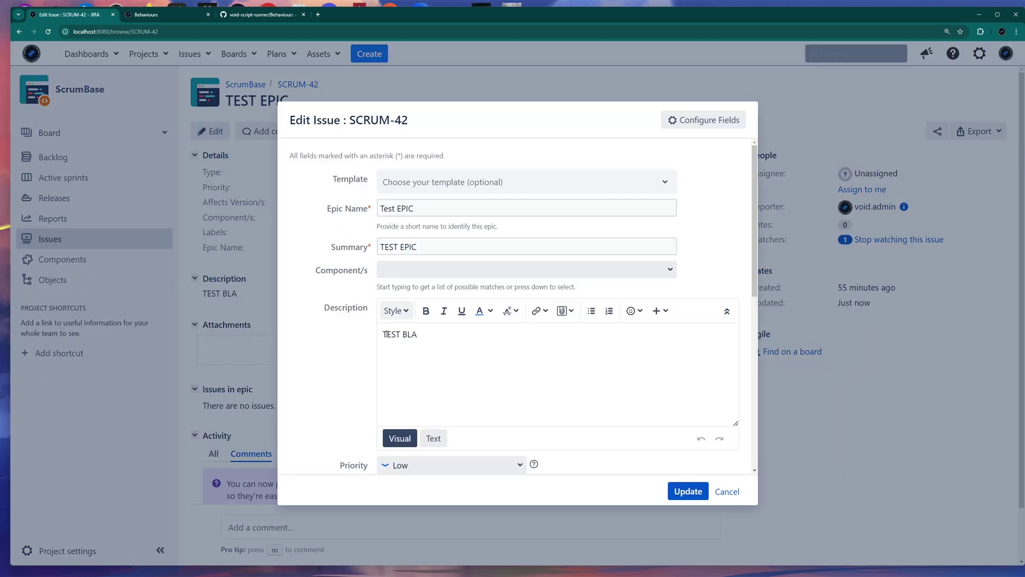
left_click(422, 361)
key("ctrl+a")
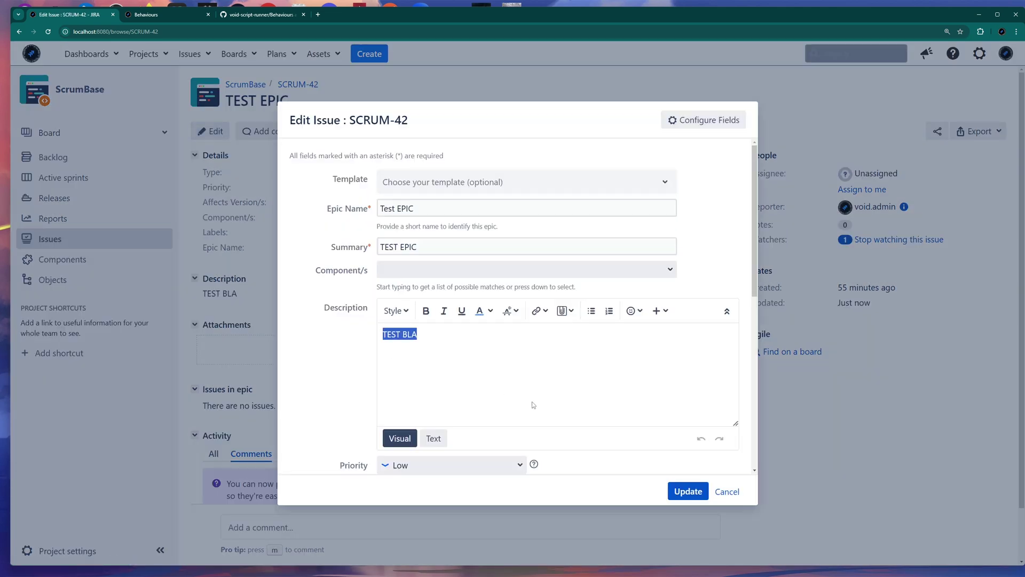
left_click(725, 491)
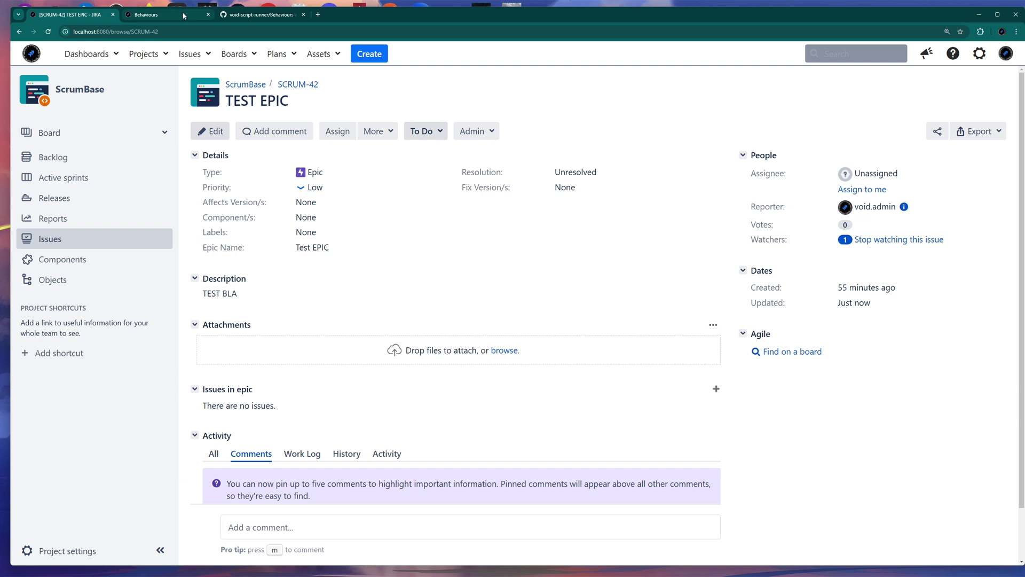
Start another new issue in ScrumBase, set its type to Bug, and check the Description template.
left_click(380, 57)
scroll(382, 264, "up", 2)
left_click(452, 212)
left_click(405, 263)
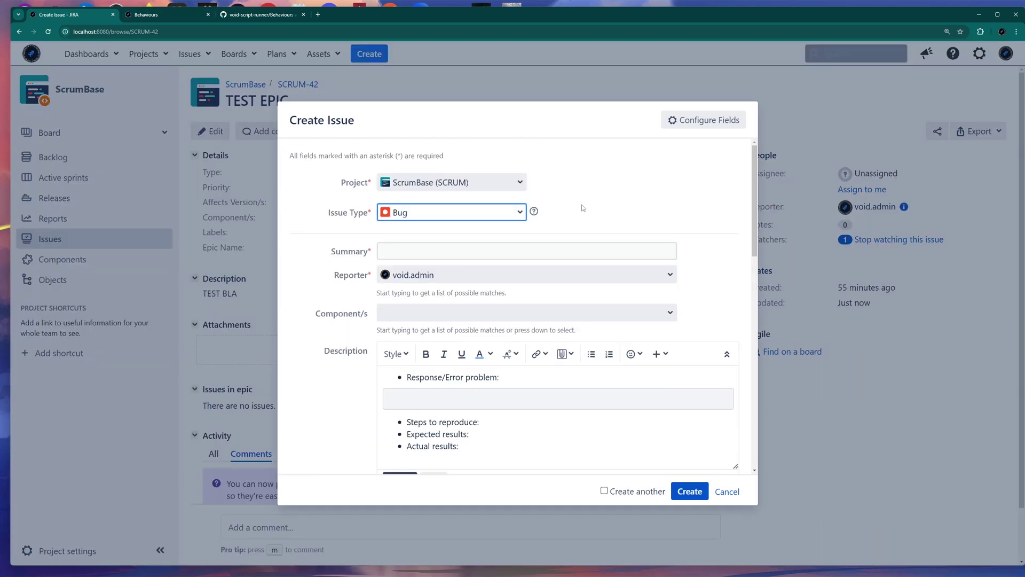
left_click(582, 203)
scroll(581, 203, "down", 1)
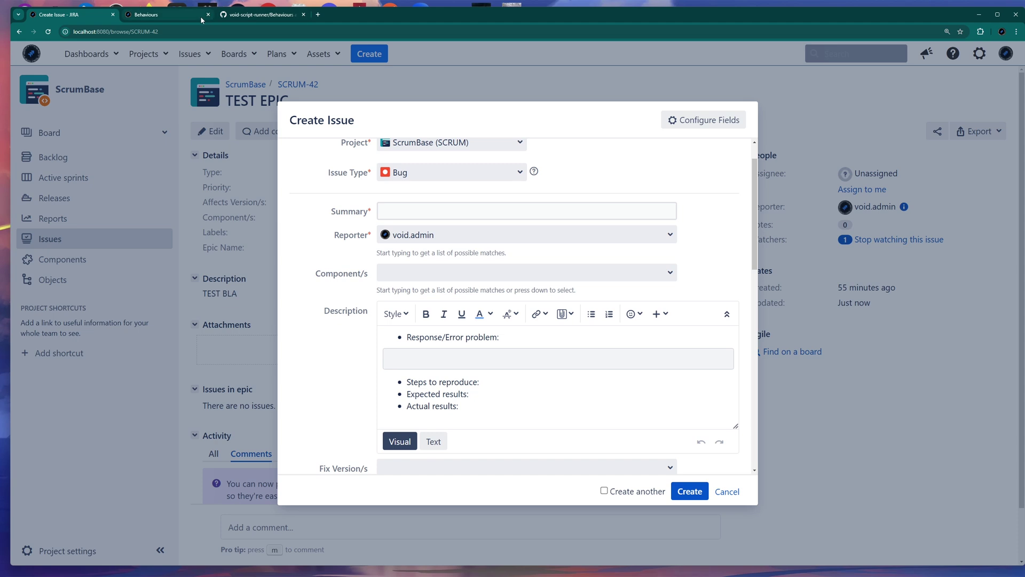
scroll(350, 369, "down", 1)
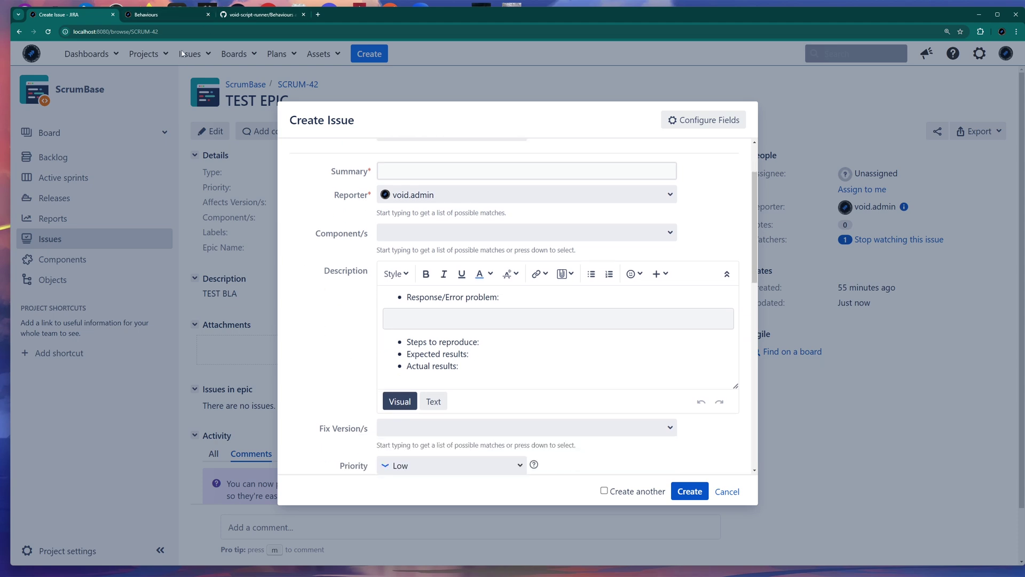
Reopen the Description template behaviour for editing and review the script on its Issue Type field.
key("ctrl+Tab")
scroll(394, 305, "down", 1)
scroll(394, 305, "down", 1)
left_click(992, 377)
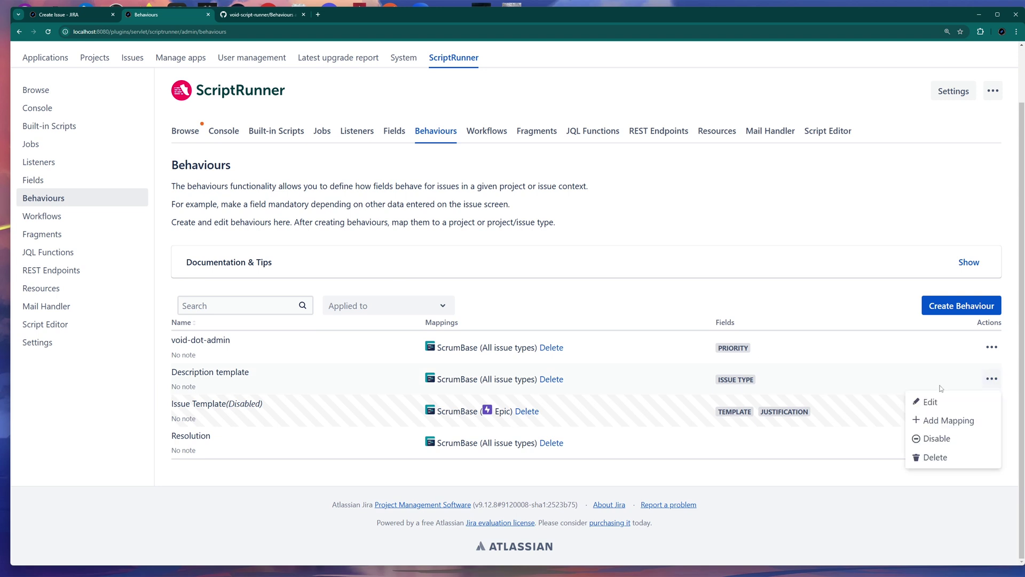
left_click(929, 400)
scroll(500, 324, "down", 15)
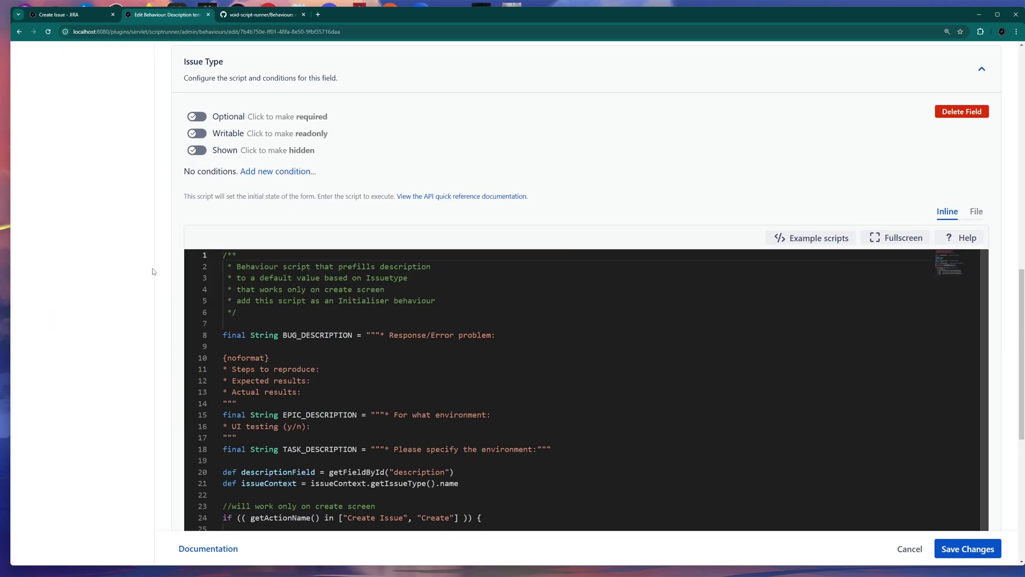
scroll(118, 286, "up", 1)
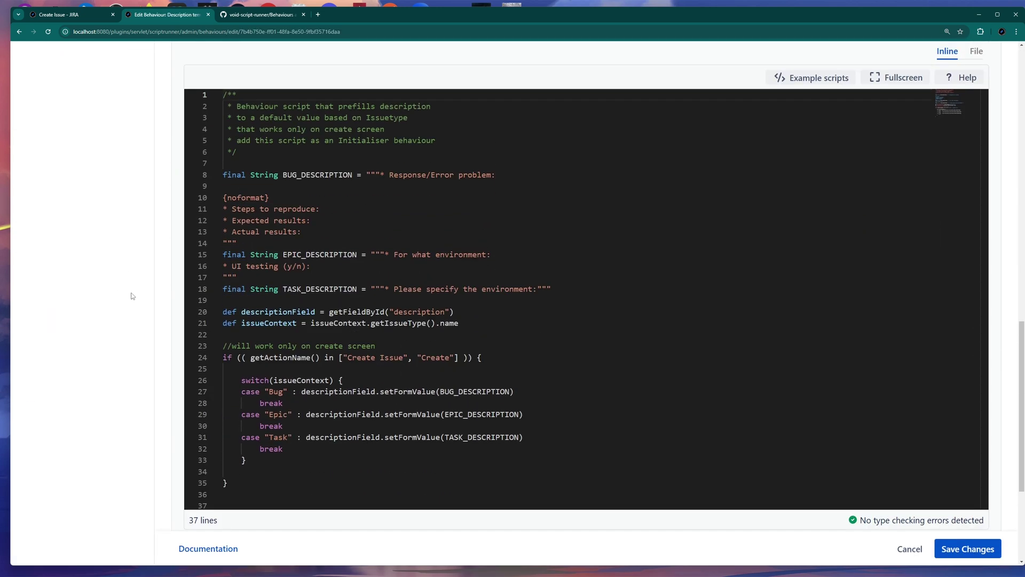
scroll(133, 297, "up", 1)
scroll(138, 298, "down", 1)
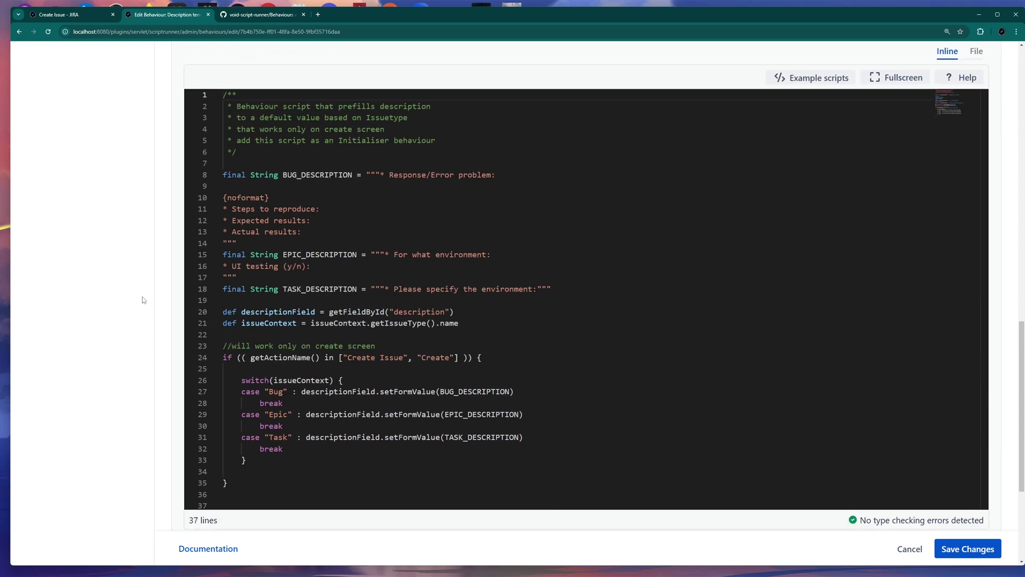